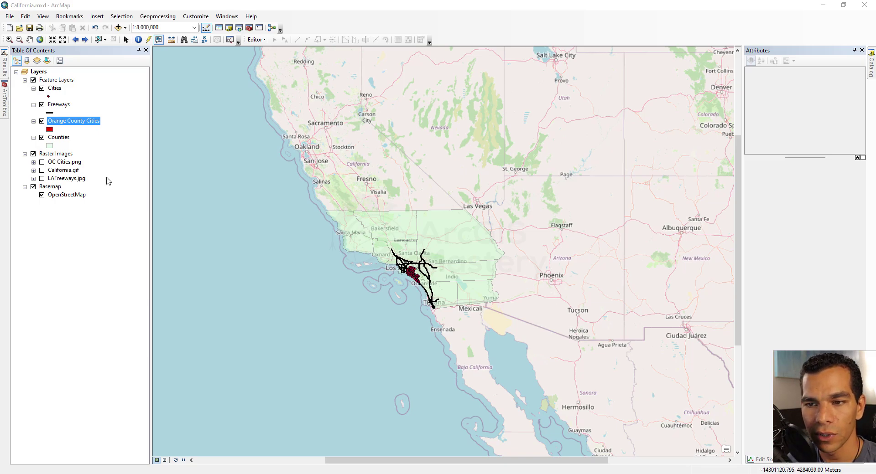
# Step: Hide the Counties, Freeways and Cities layers and zoom to the Orange County Cities layer
pyautogui.click(42, 138)
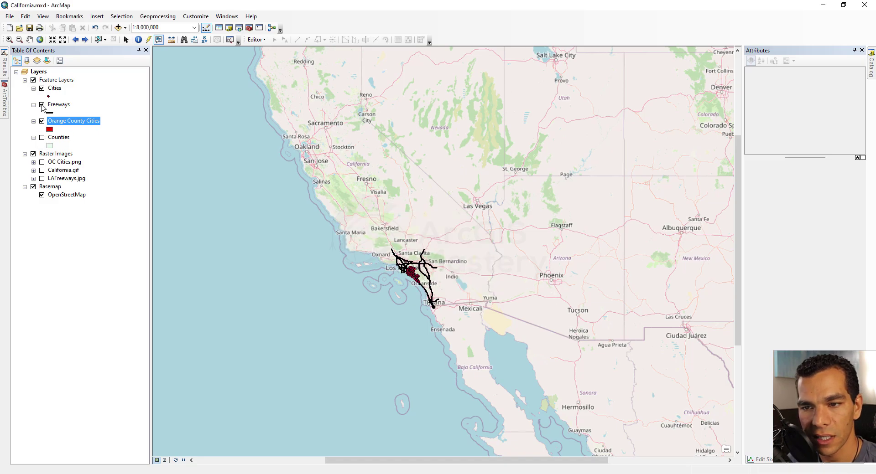
pyautogui.click(41, 104)
pyautogui.click(42, 88)
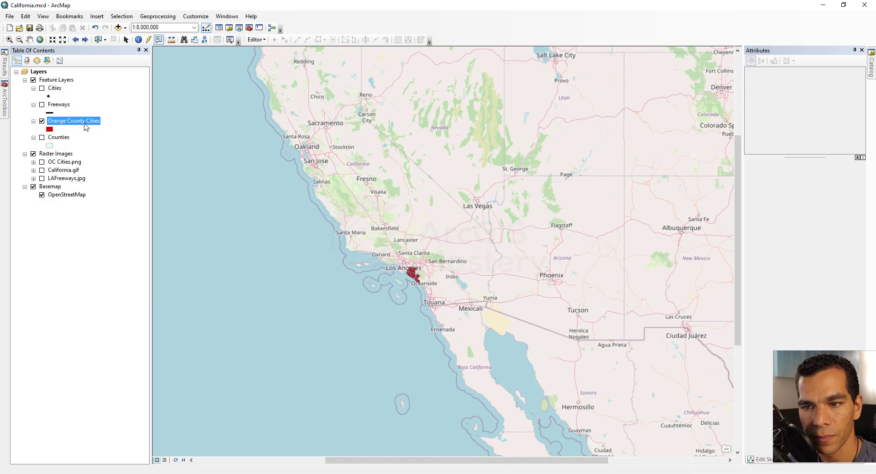
pyautogui.rightClick(73, 122)
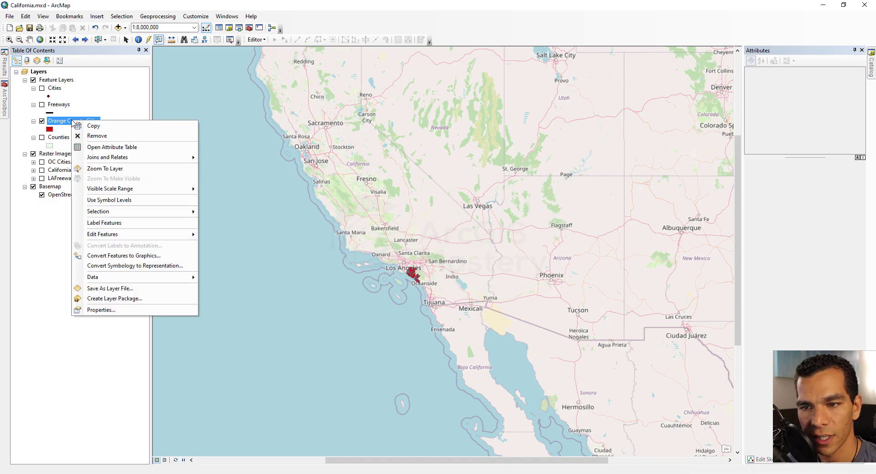
pyautogui.click(115, 170)
# Step: Open the attribute table of the Orange County Cities layer, narrow its window and move it to uncover more of the map
pyautogui.rightClick(76, 123)
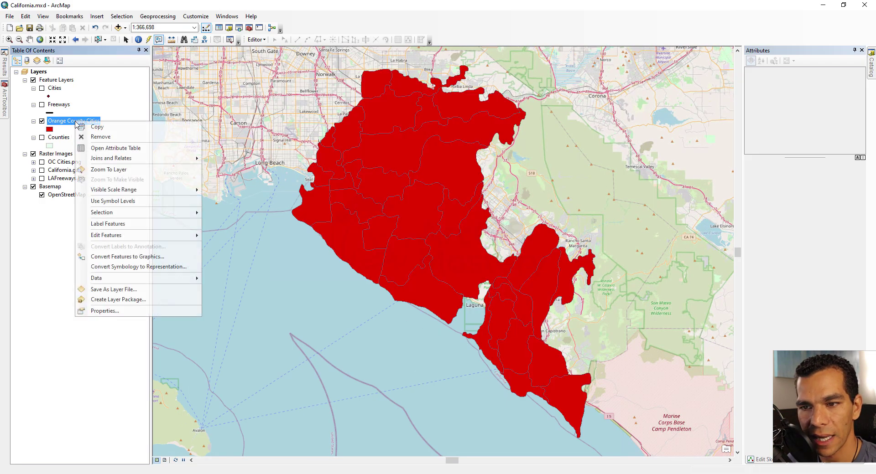
pyautogui.click(111, 148)
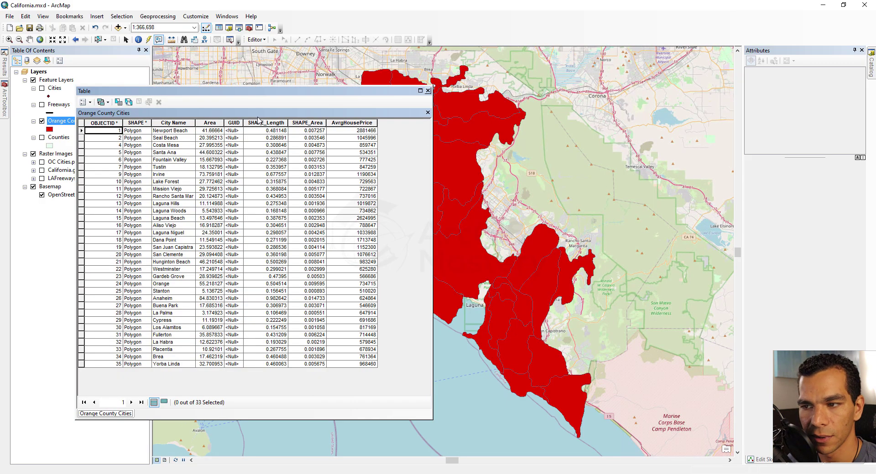
pyautogui.moveTo(432, 199); pyautogui.dragTo(390, 188)
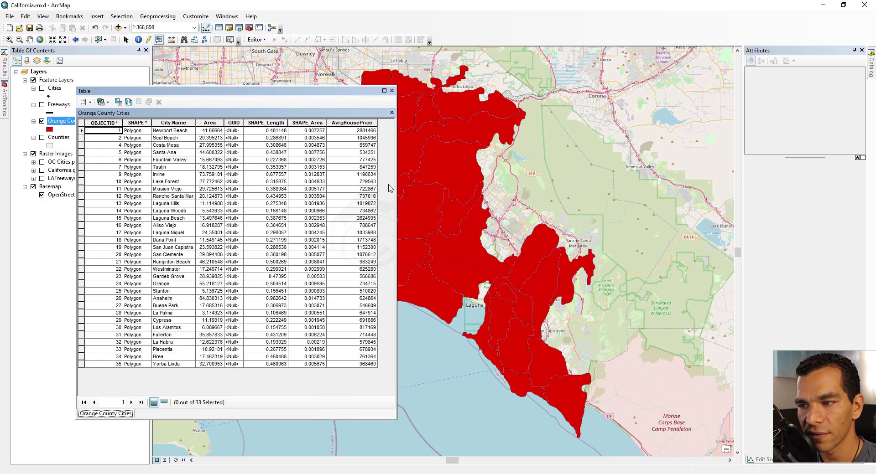
pyautogui.moveTo(338, 91); pyautogui.dragTo(298, 91)
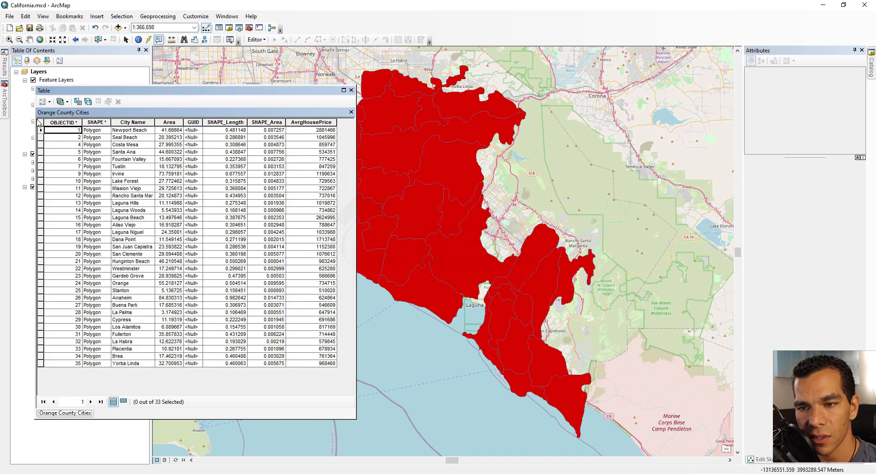
# Step: Select the Newport Beach record in the table, and replace that selection with the Costa Mesa record
pyautogui.click(100, 121)
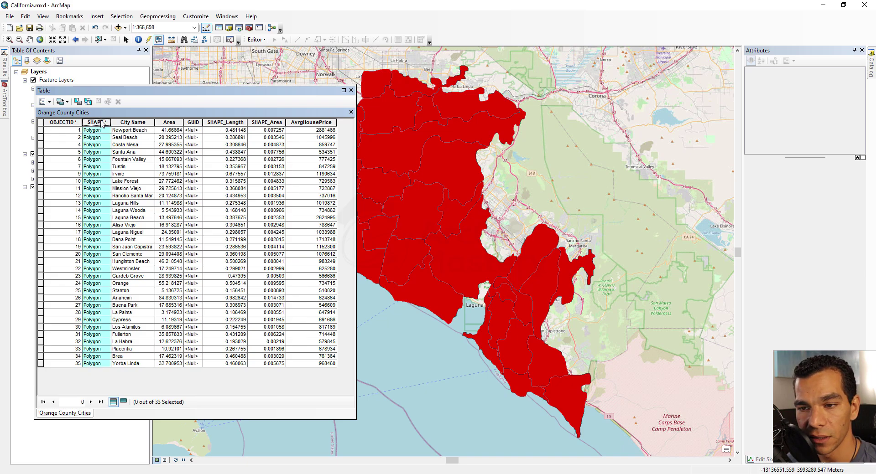
pyautogui.click(40, 132)
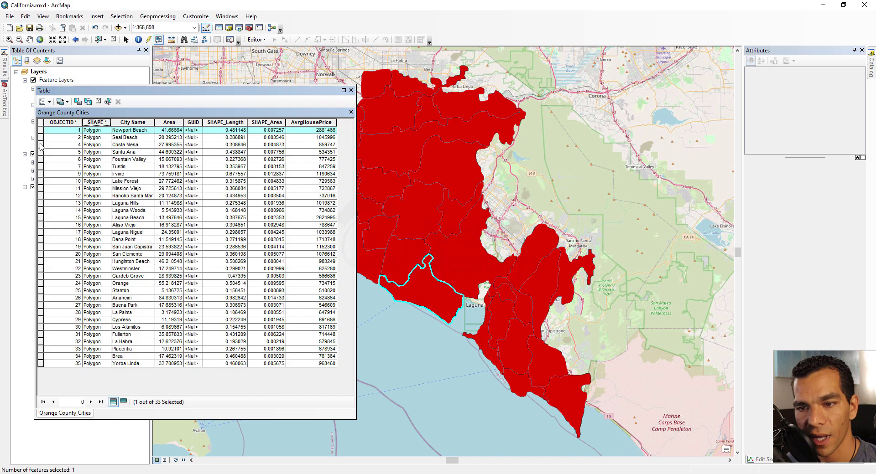
pyautogui.click(40, 145)
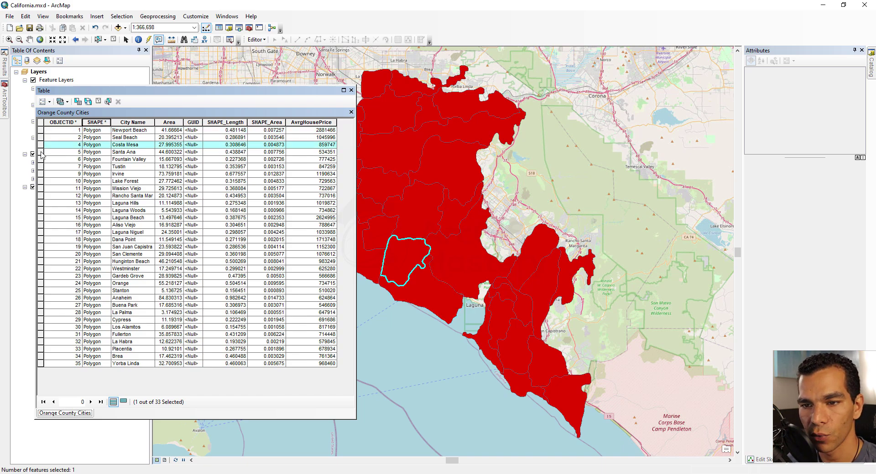
# Step: Select the Santa Ana record, zoom the map to it and return to the previous extent
pyautogui.click(41, 152)
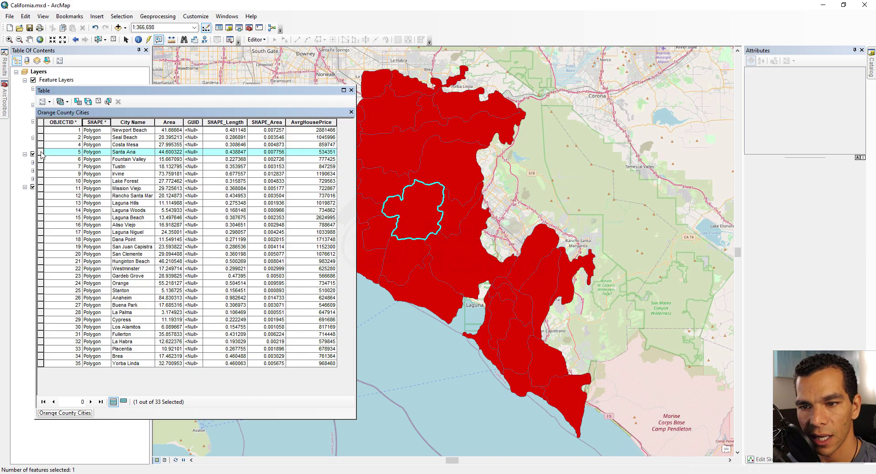
pyautogui.doubleClick(41, 152)
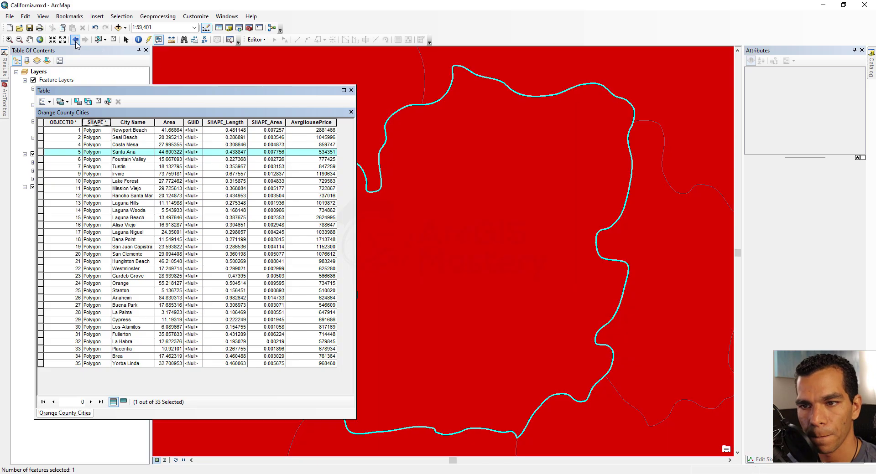
pyautogui.click(75, 42)
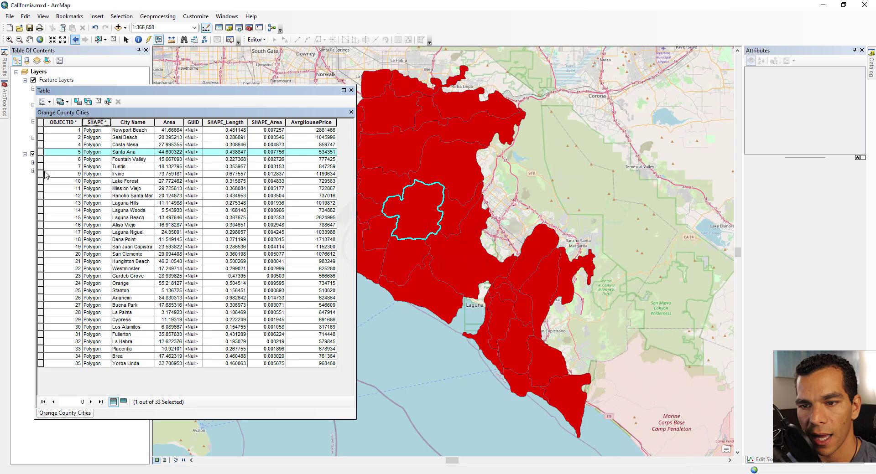
# Step: Select the records from Santa Ana through Laguna Beach and clear them, repeating the same with the Costa Mesa record
pyautogui.moveTo(40, 152); pyautogui.dragTo(45, 220)
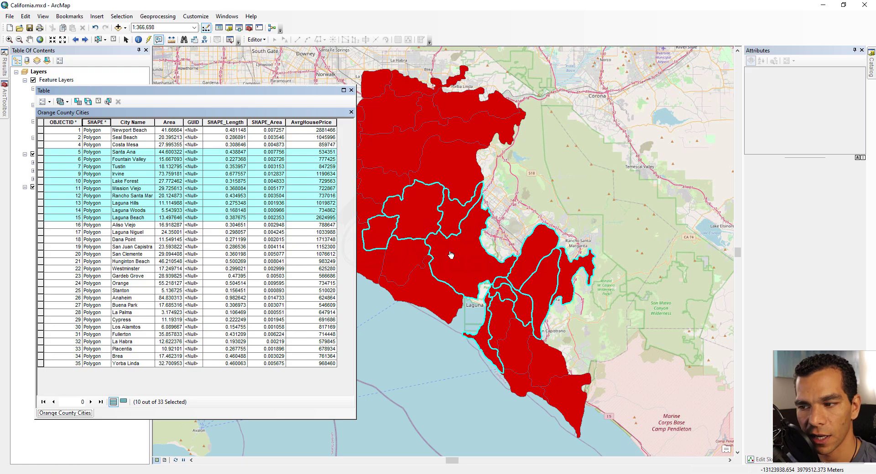
pyautogui.click(42, 123)
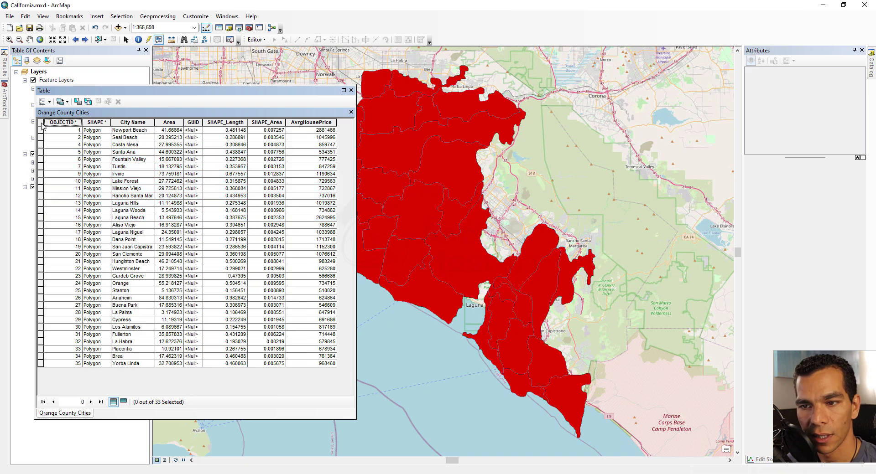
pyautogui.click(41, 145)
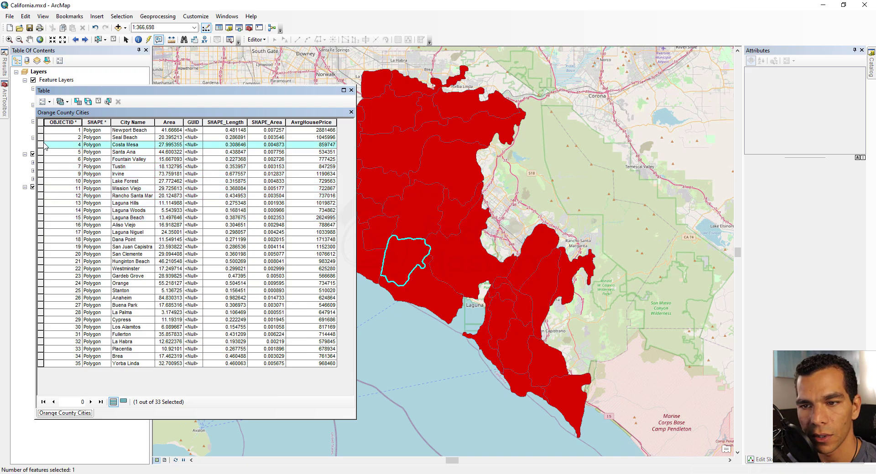
pyautogui.click(98, 102)
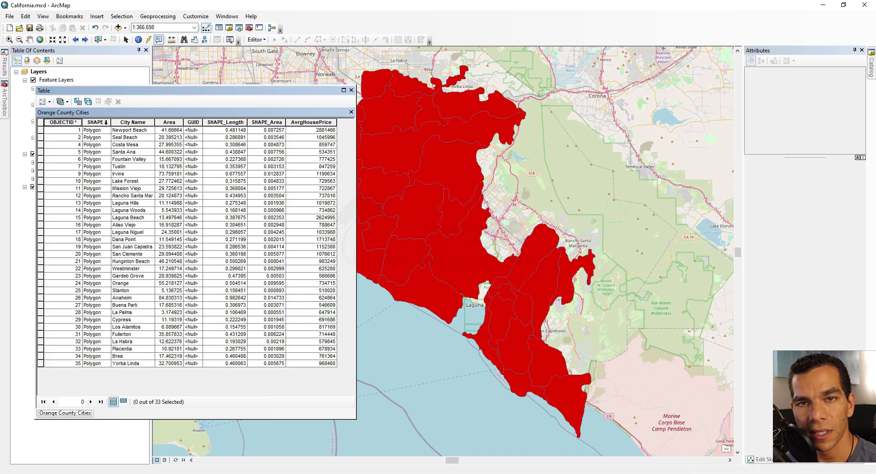
pyautogui.click(104, 138)
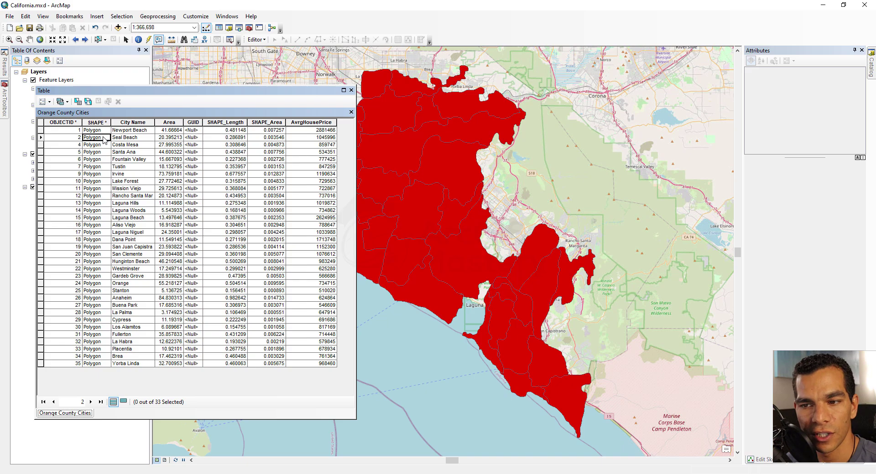
pyautogui.click(70, 122)
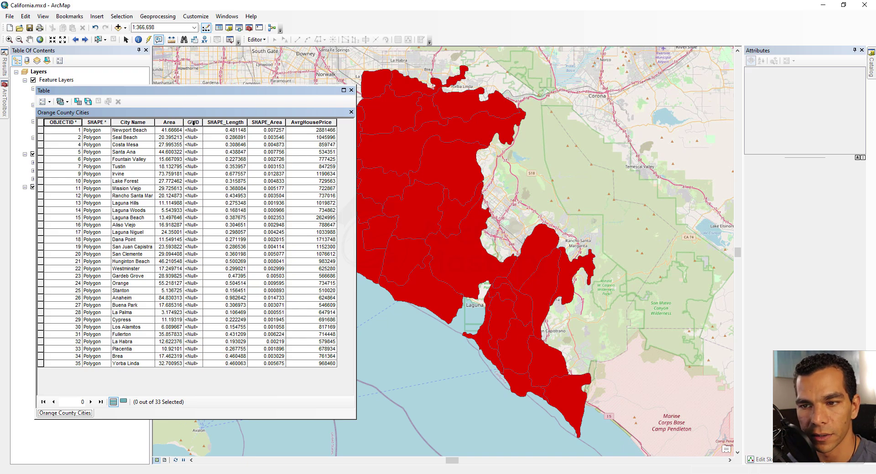
# Step: Find "Costa Mesa" in the City Name field with Find and Replace and select its record
pyautogui.click(49, 102)
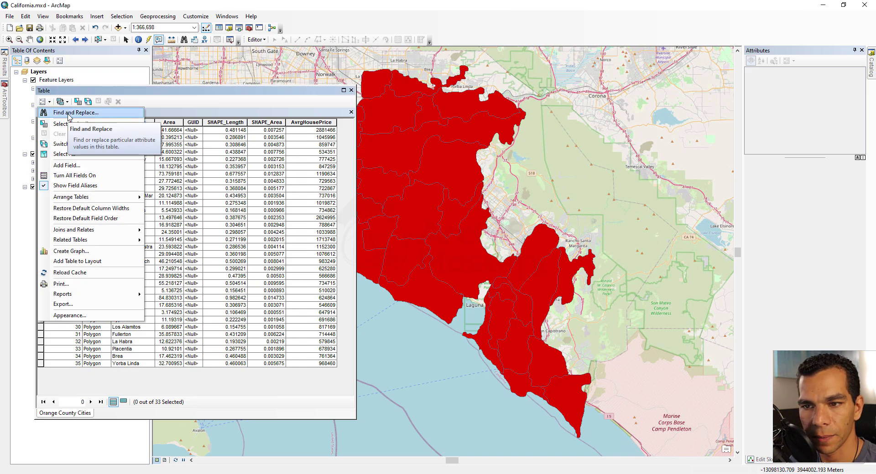
pyautogui.click(69, 115)
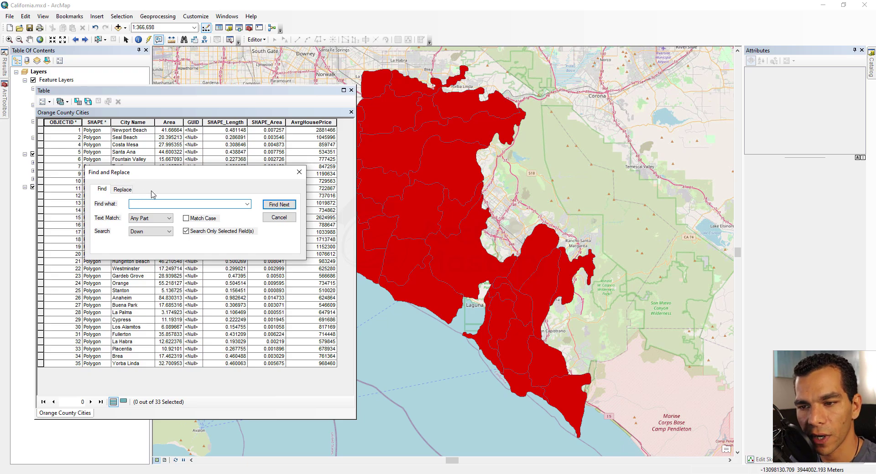
pyautogui.click(133, 121)
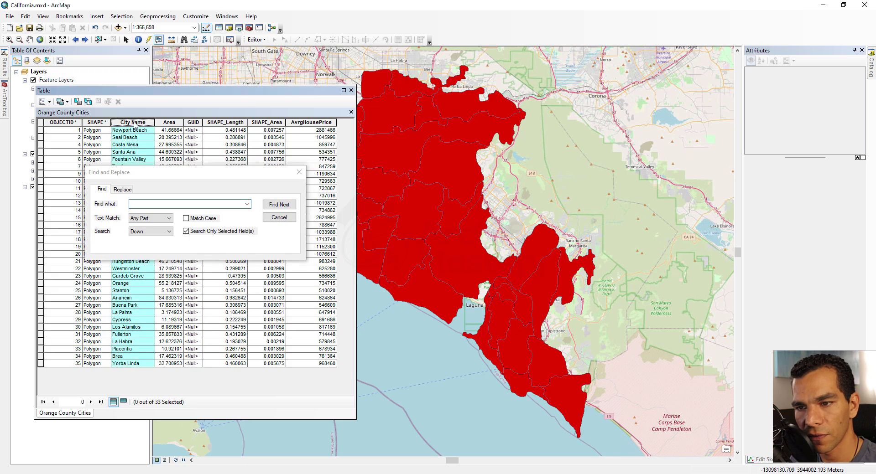
pyautogui.click(151, 204)
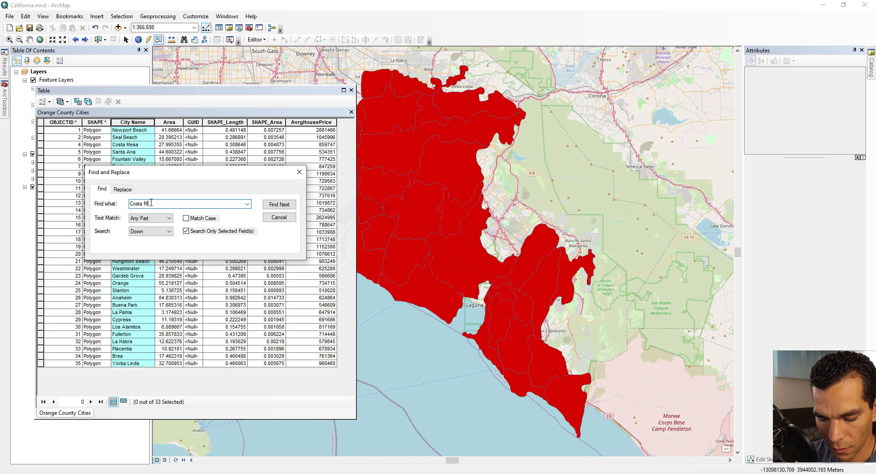
pyautogui.click(277, 206)
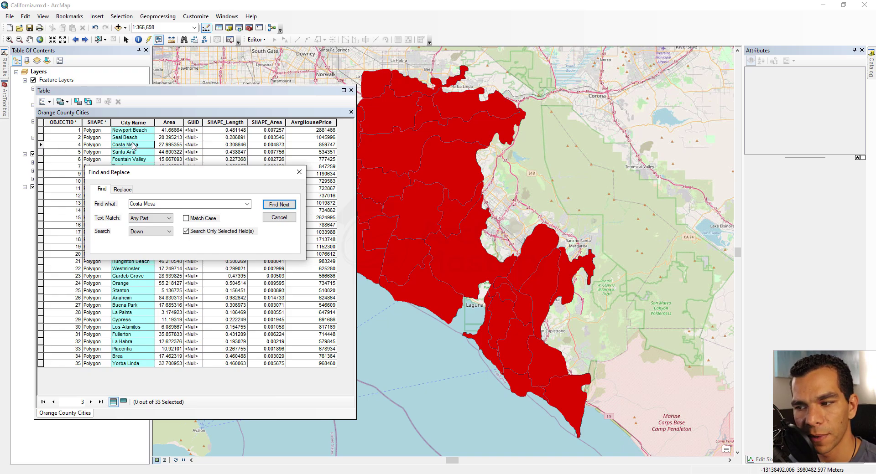
pyautogui.click(42, 144)
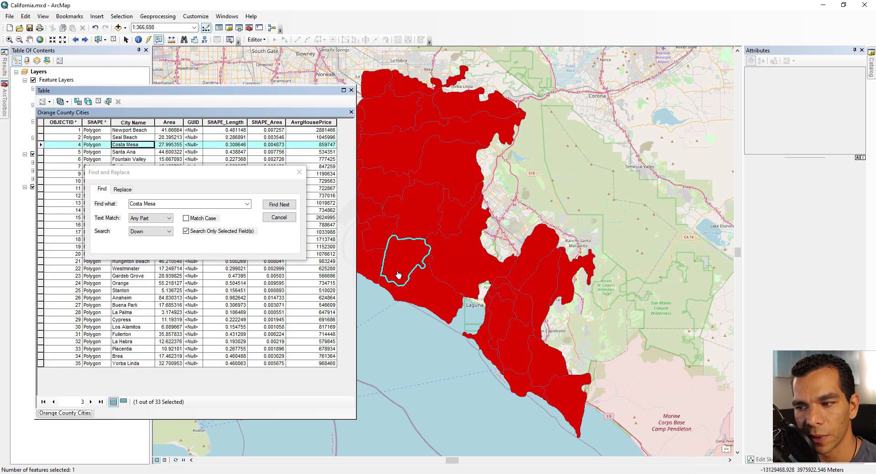
pyautogui.click(299, 172)
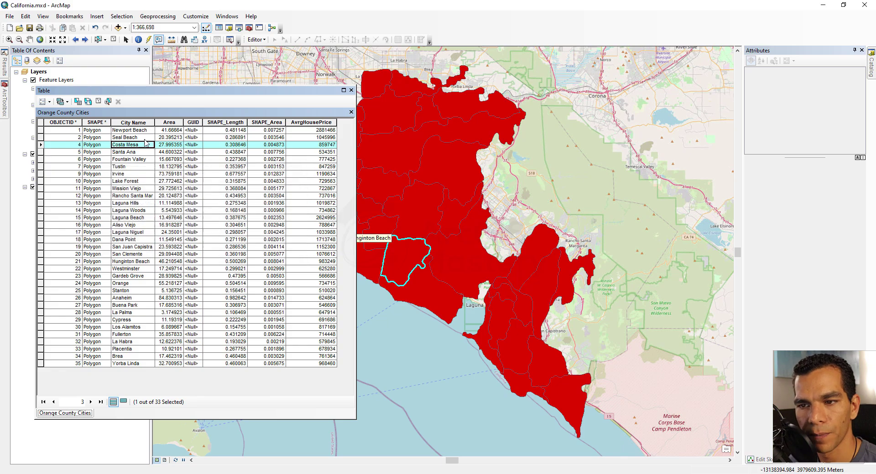
# Step: View the Select By Attributes dialog without running a query, and clear the table's selection
pyautogui.click(45, 102)
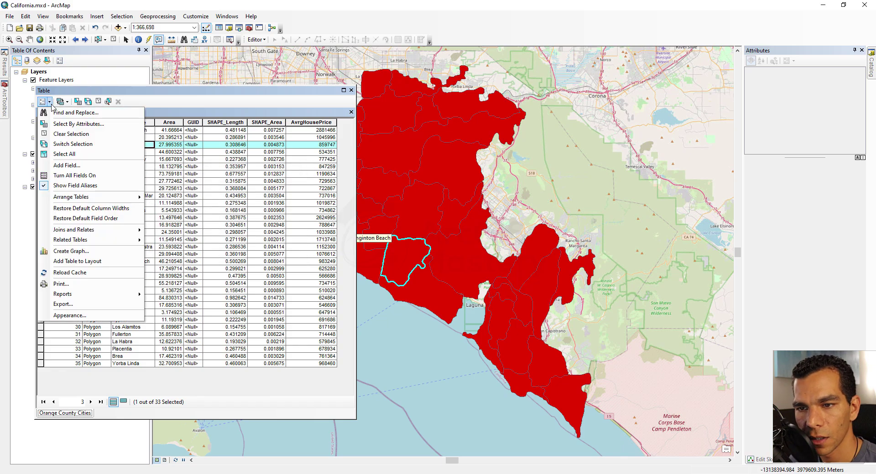
pyautogui.click(96, 125)
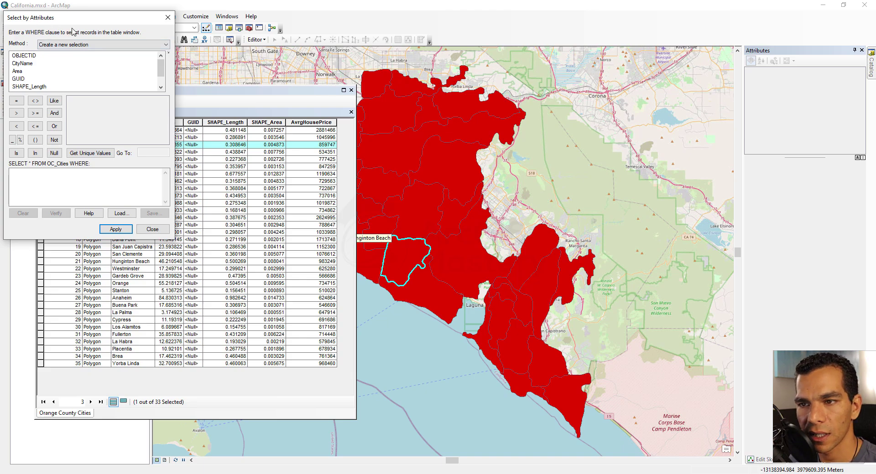
pyautogui.click(168, 17)
pyautogui.click(43, 101)
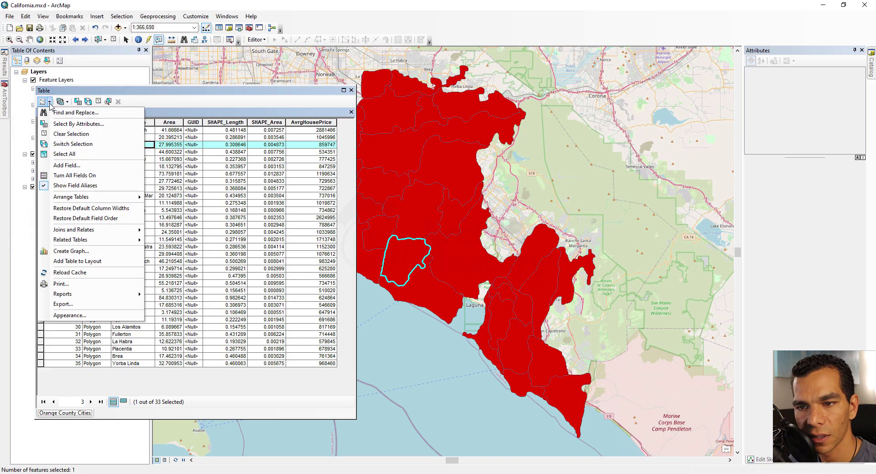
pyautogui.click(86, 135)
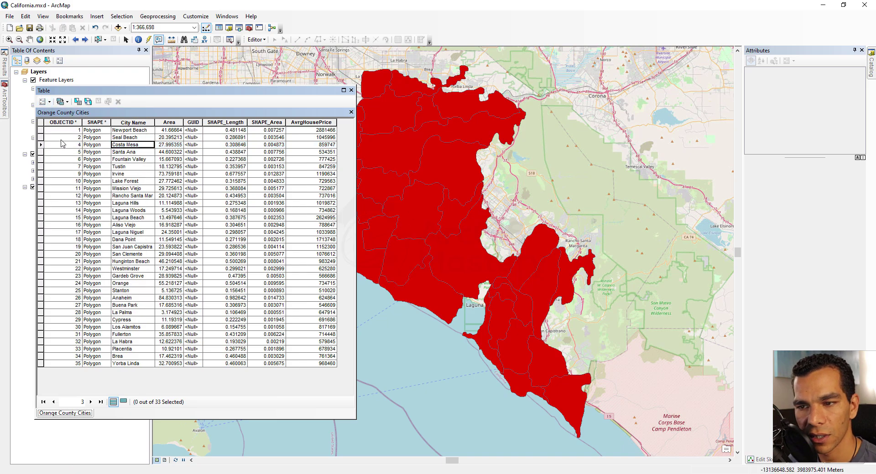
# Step: Switch the selection to include every record in the table and switch it back again
pyautogui.click(48, 103)
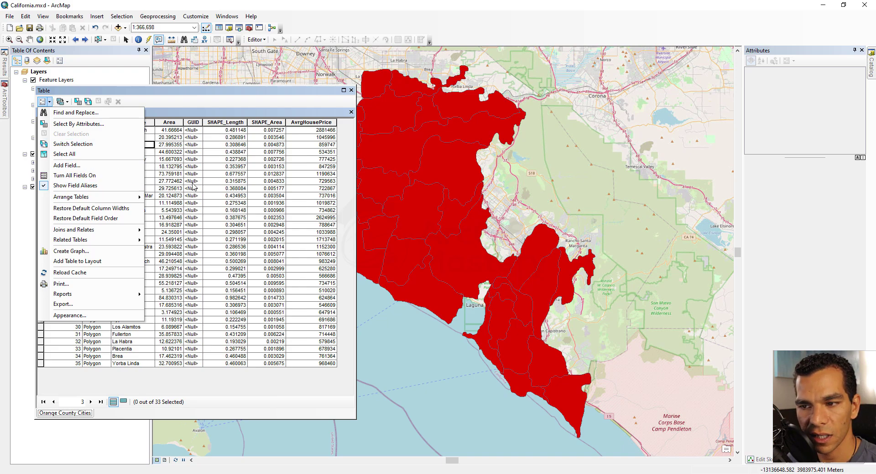
pyautogui.click(73, 144)
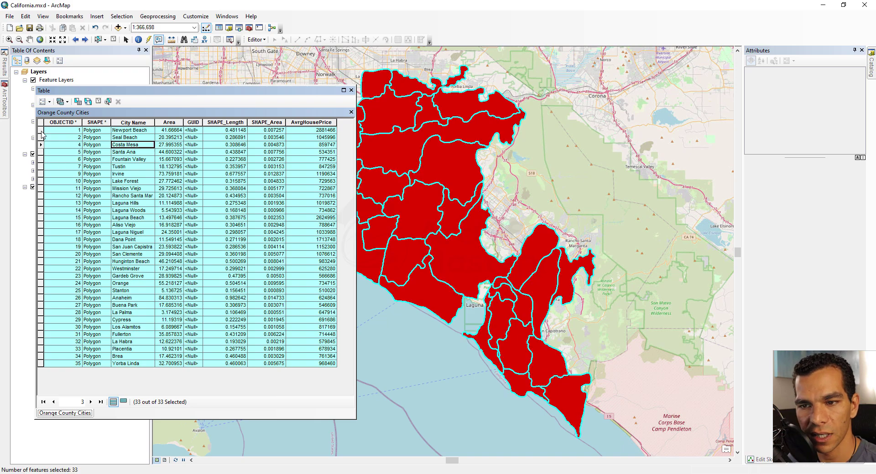
pyautogui.click(42, 102)
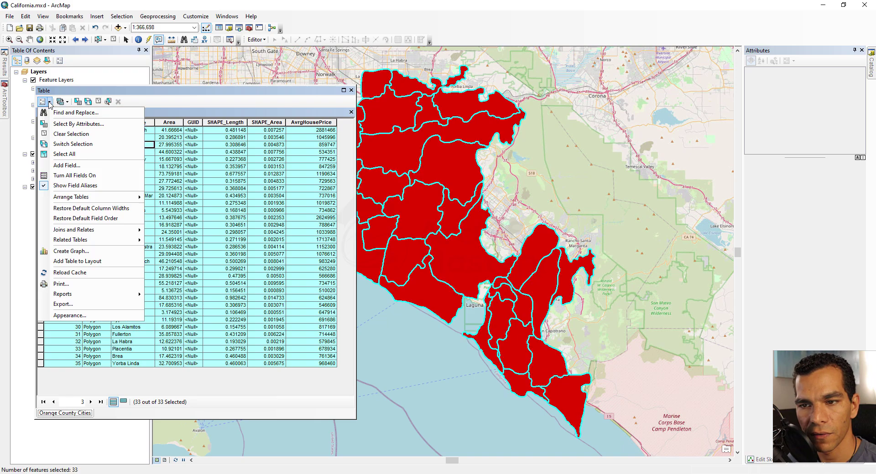
pyautogui.click(71, 145)
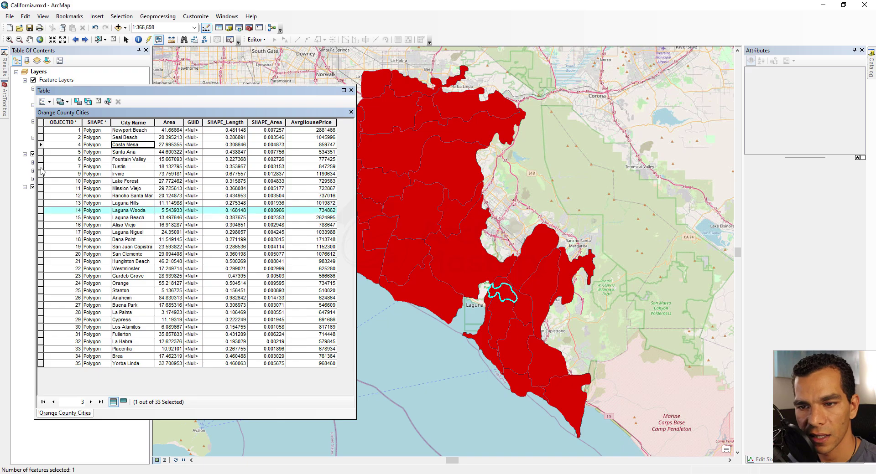
# Step: Select the records from Tustin through Laguna Beach and switch the selection to the remaining records
pyautogui.moveTo(41, 170); pyautogui.dragTo(40, 217)
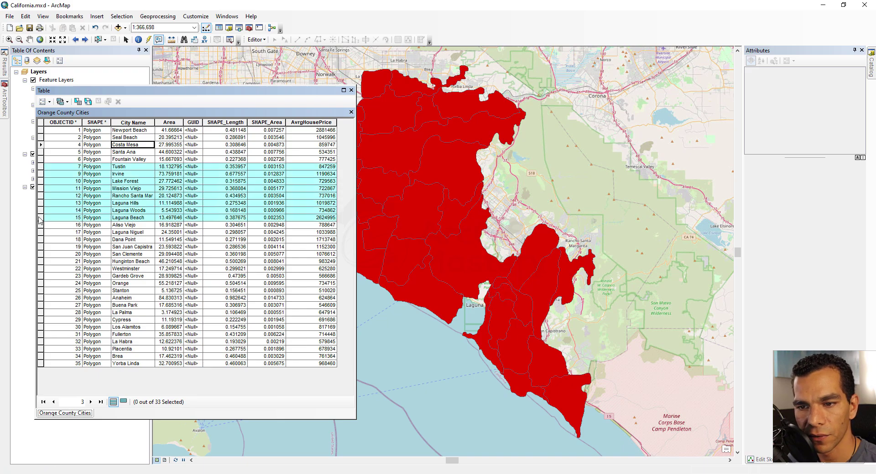
pyautogui.click(50, 102)
pyautogui.click(79, 146)
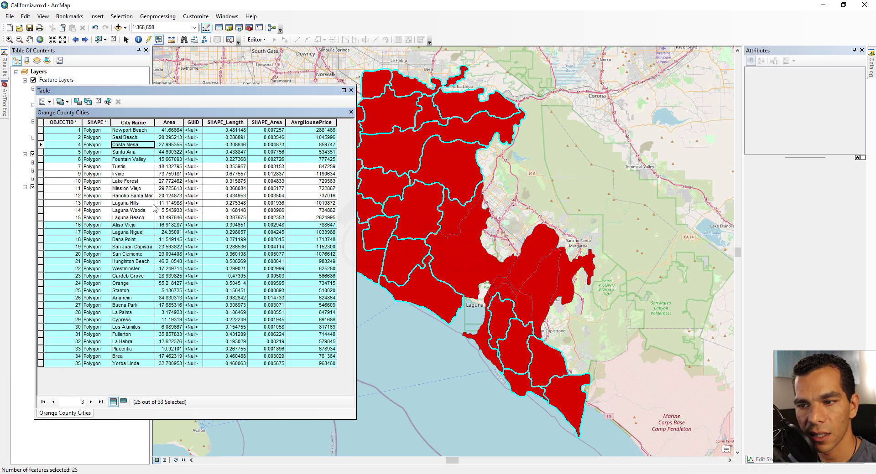
# Step: Select all records in the Orange County Cities table and clear the selection
pyautogui.click(49, 102)
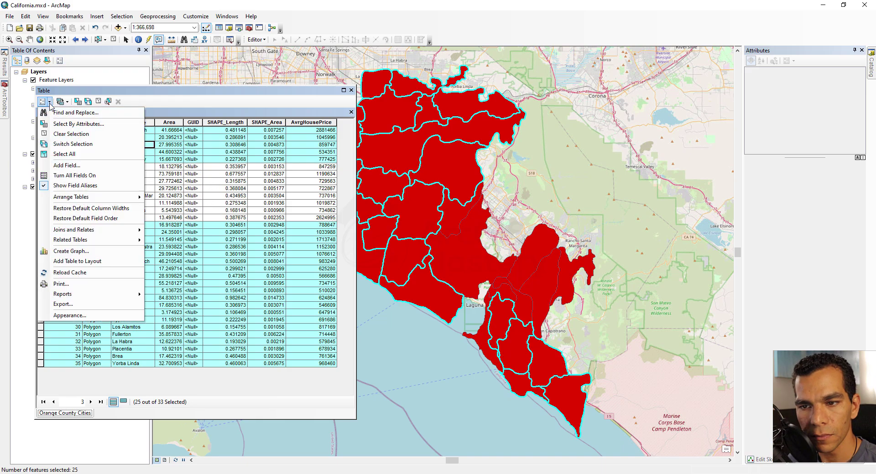
pyautogui.click(74, 155)
pyautogui.click(49, 102)
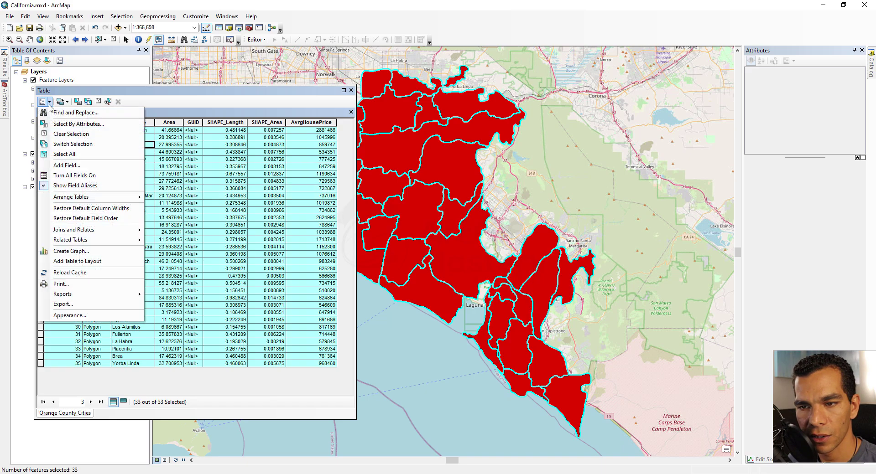
pyautogui.click(59, 132)
# Step: View the Add Field dialog and close it without adding a field
pyautogui.click(49, 102)
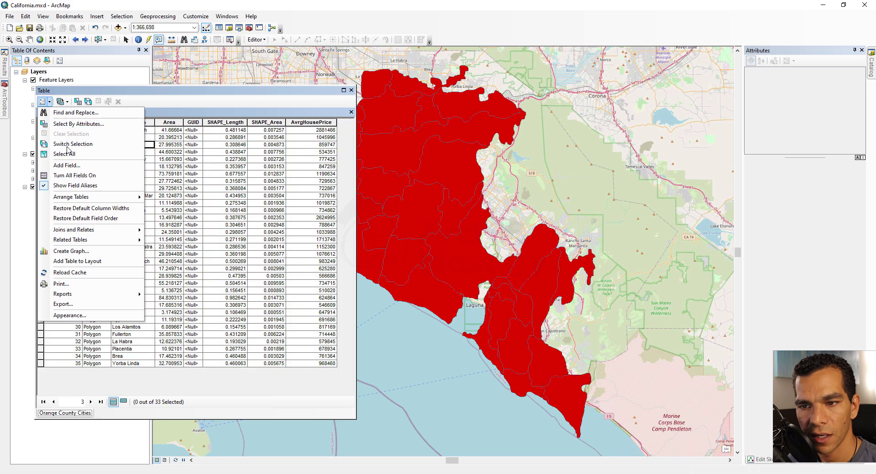
pyautogui.click(69, 165)
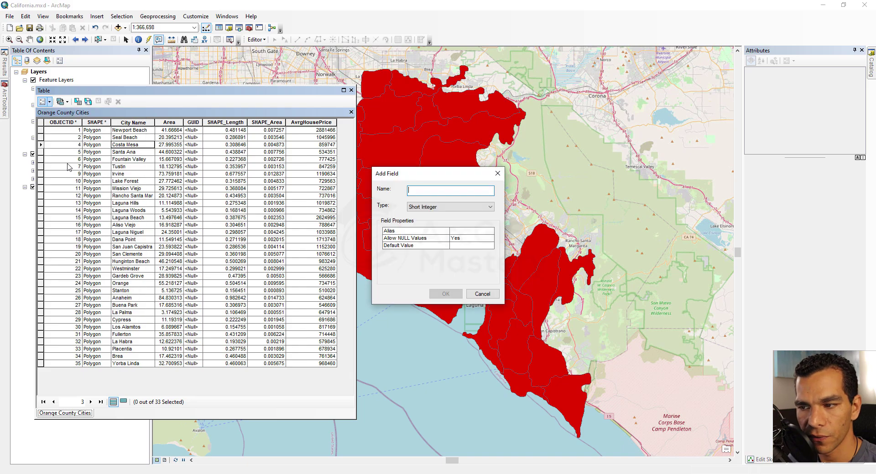
pyautogui.press('Escape')
# Step: Turn off the Area field in the table and restore it with Turn All Fields On
pyautogui.click(49, 102)
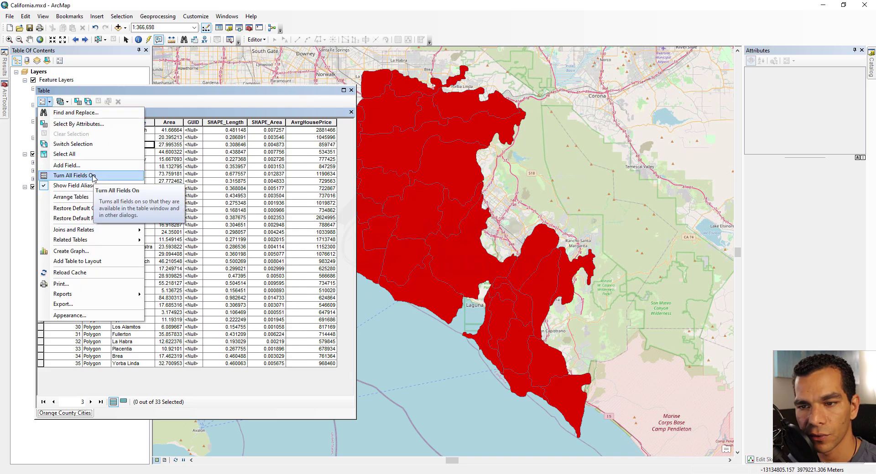
pyautogui.click(101, 177)
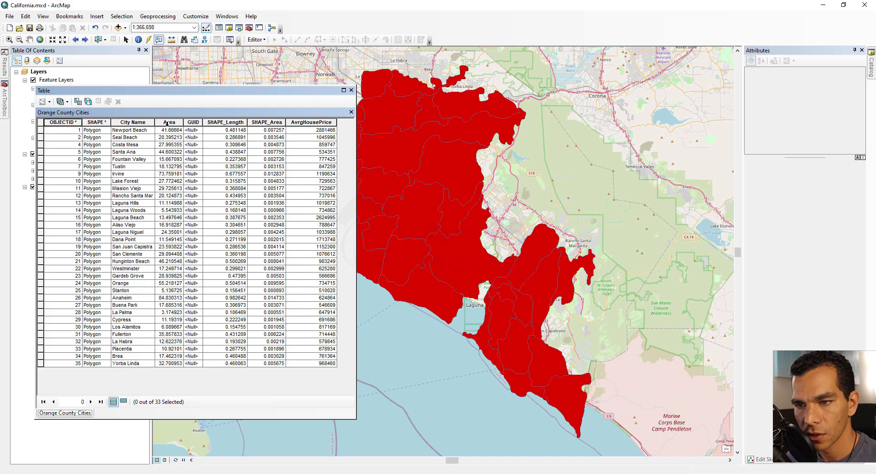
pyautogui.click(172, 122)
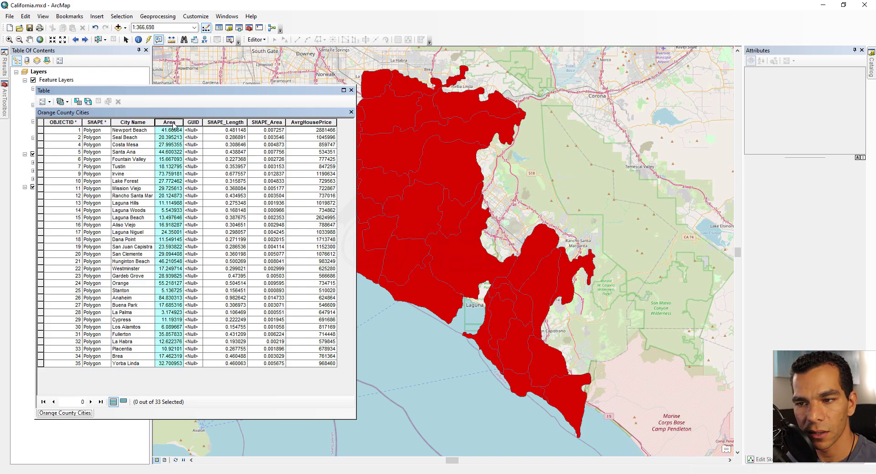
pyautogui.rightClick(173, 124)
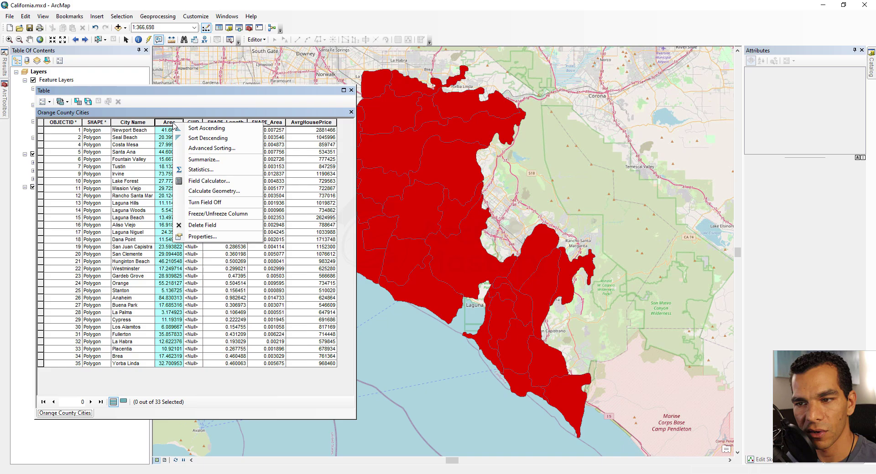
pyautogui.click(222, 203)
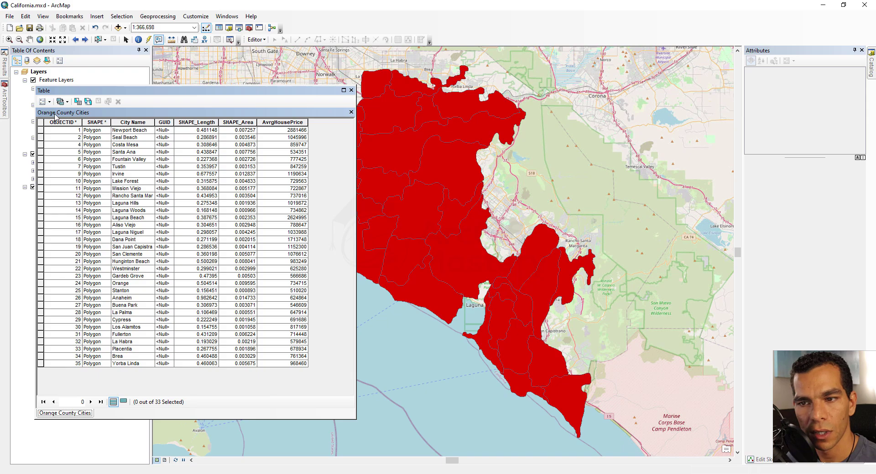
pyautogui.click(43, 101)
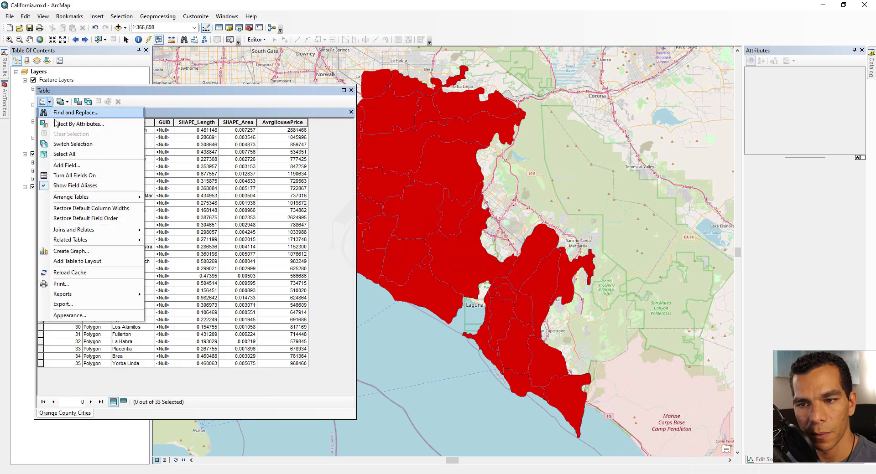
pyautogui.click(84, 178)
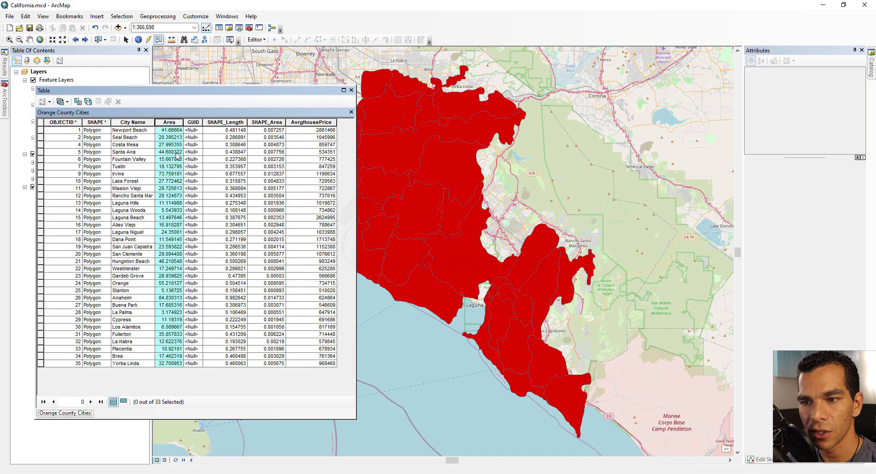
pyautogui.click(43, 101)
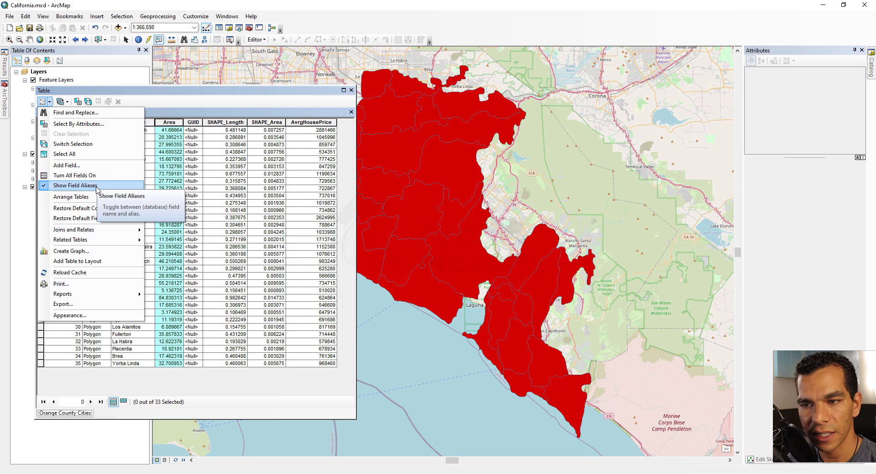
pyautogui.click(182, 113)
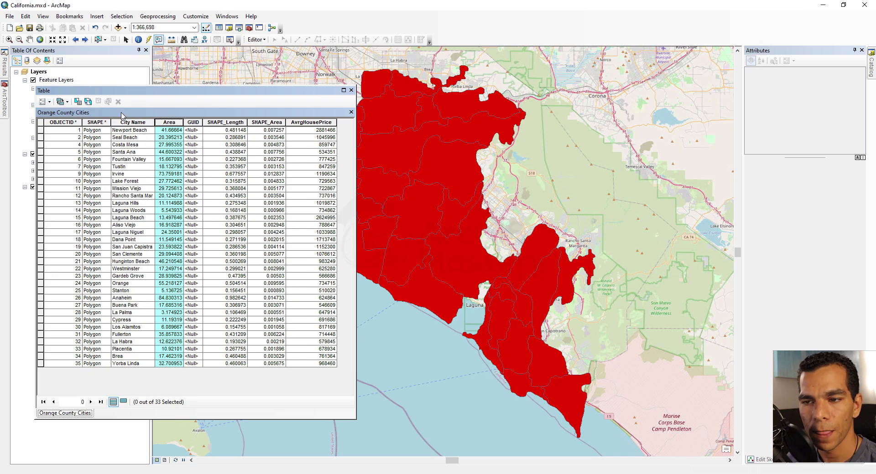
pyautogui.click(43, 102)
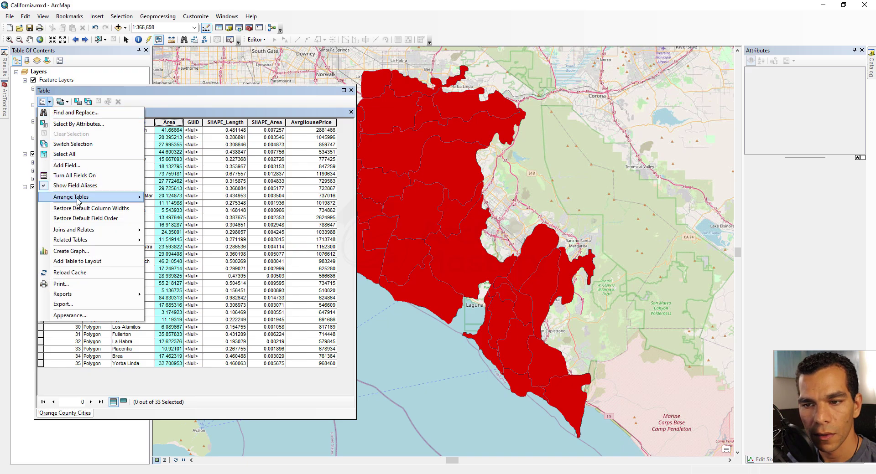
pyautogui.click(175, 114)
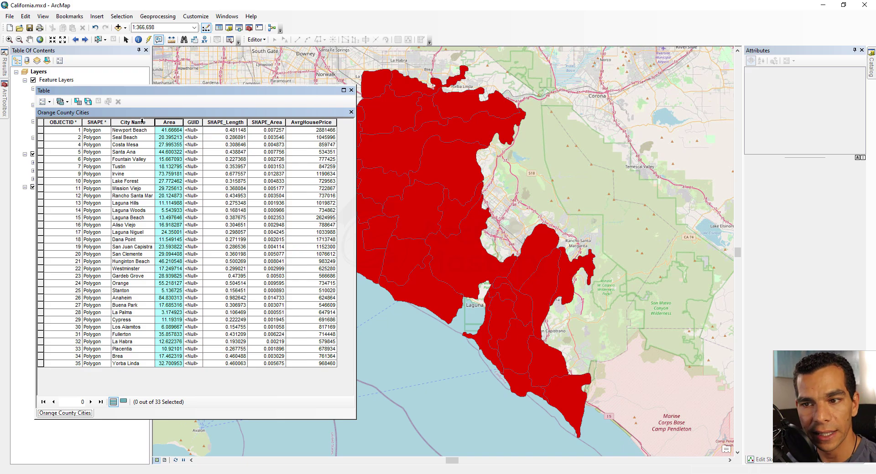
# Step: Examine the name and alias in the City Name column's Field Properties and close them without changes
pyautogui.rightClick(144, 122)
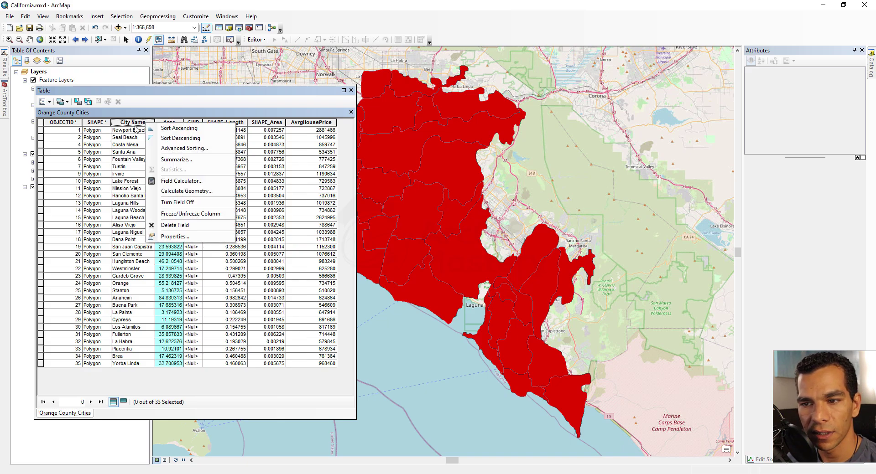
pyautogui.click(136, 123)
pyautogui.rightClick(136, 123)
pyautogui.click(175, 236)
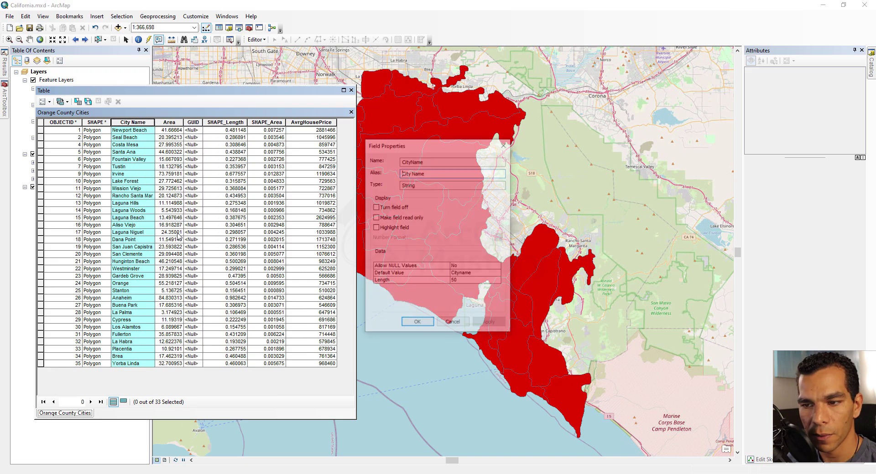
pyautogui.doubleClick(421, 161)
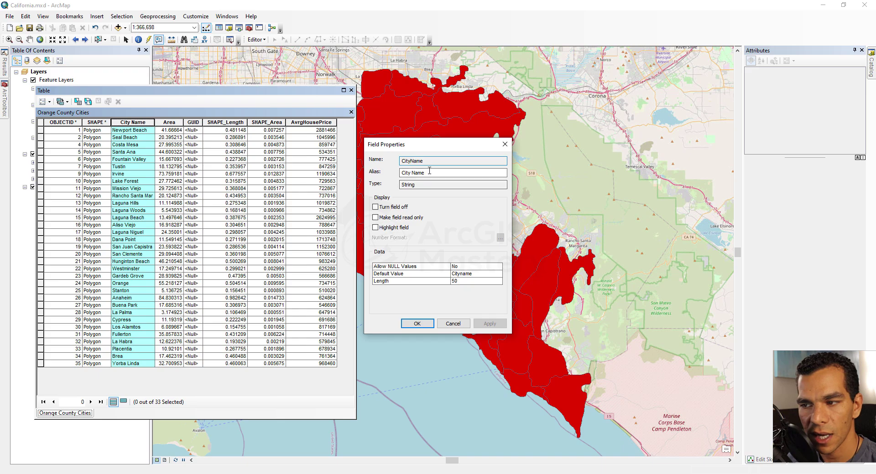
pyautogui.press('Tab')
pyautogui.click(453, 324)
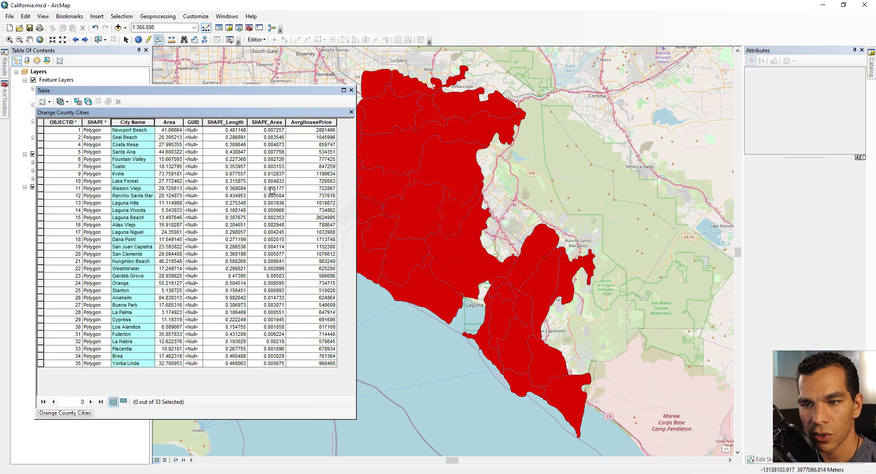
# Step: Turn off Show Field Aliases for the table and turn it back on
pyautogui.click(43, 101)
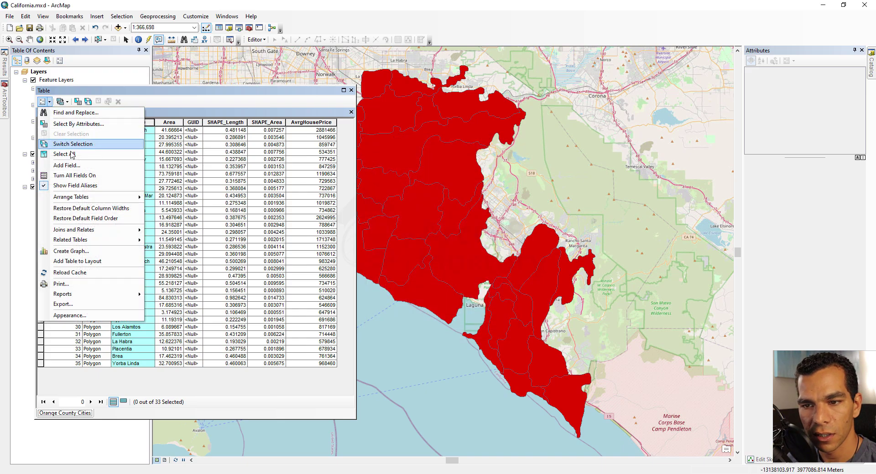
pyautogui.click(90, 186)
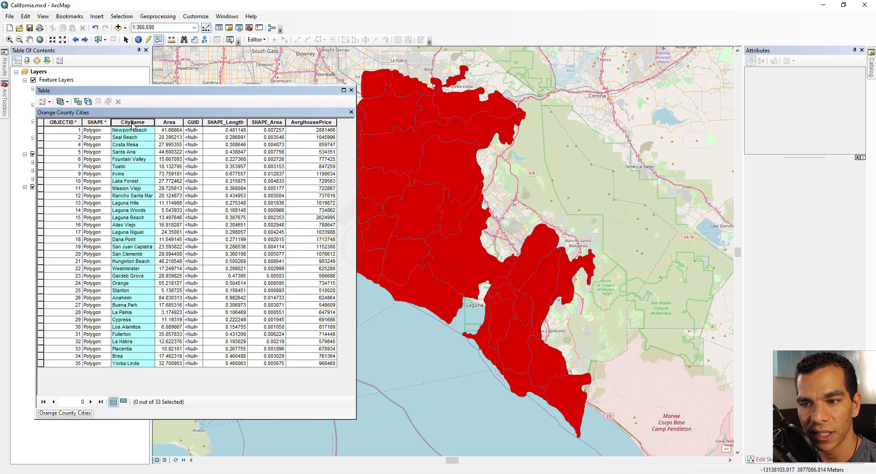
pyautogui.click(43, 101)
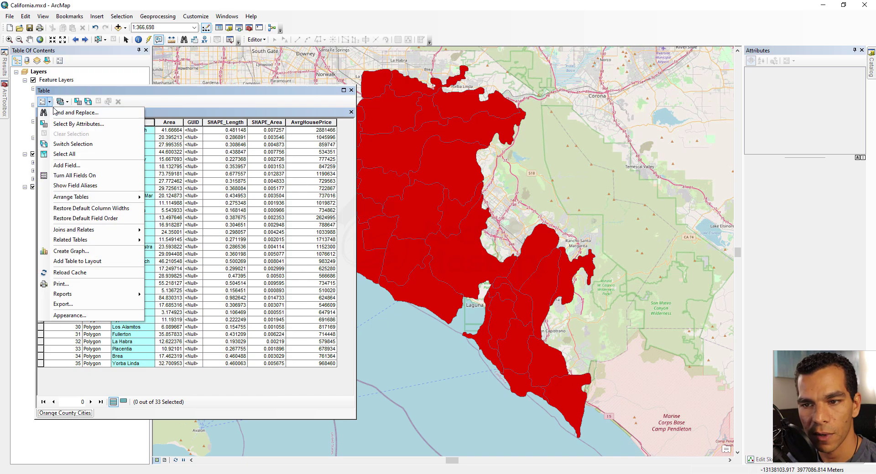
pyautogui.click(79, 186)
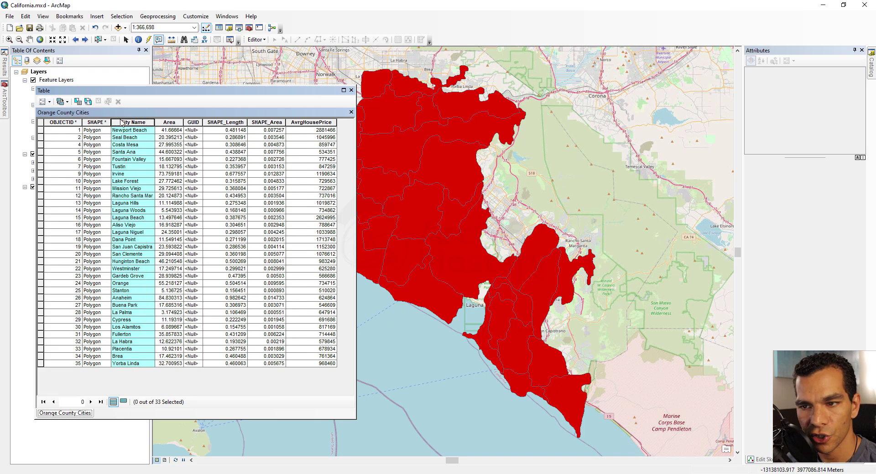
# Step: Look at the Arrange Tables options for horizontal and vertical tab groups without applying any
pyautogui.click(49, 104)
pyautogui.moveTo(97, 201)
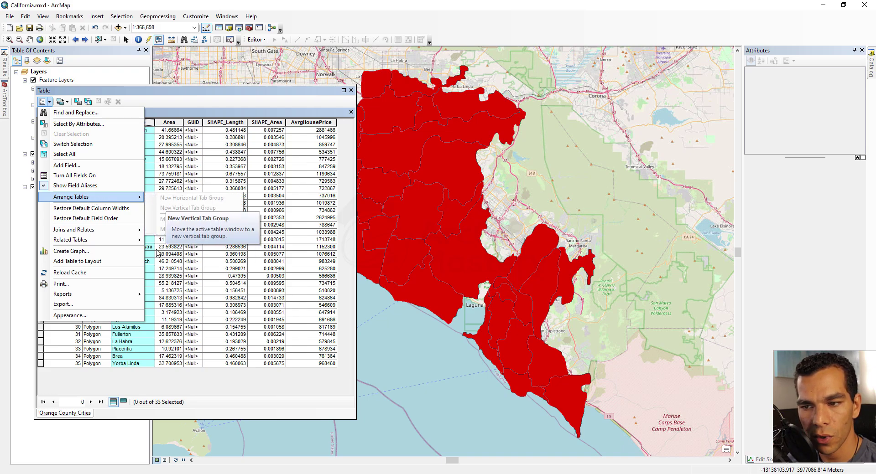
pyautogui.click(103, 418)
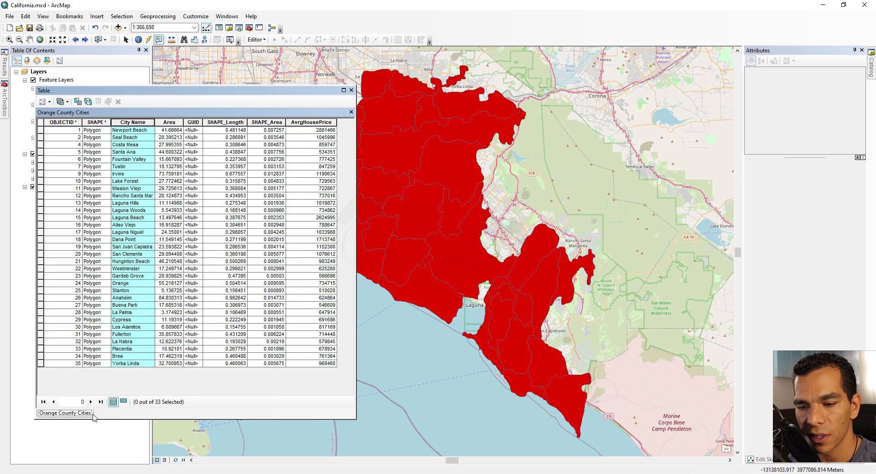
pyautogui.click(49, 104)
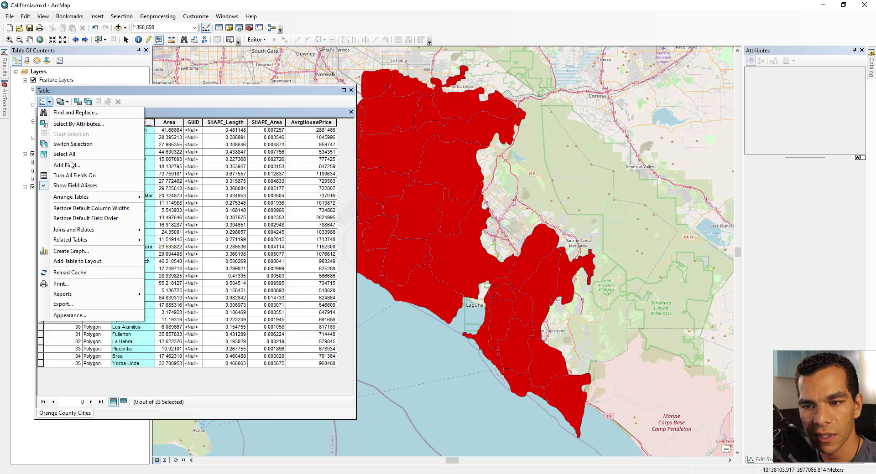
pyautogui.moveTo(89, 202)
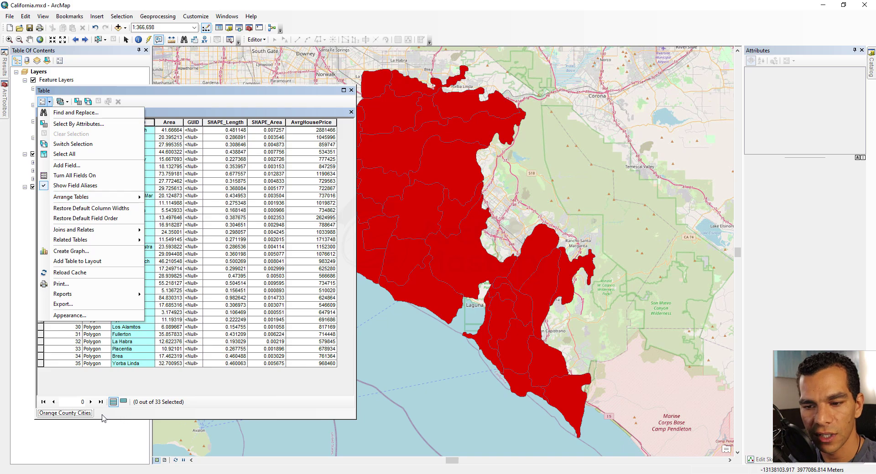
pyautogui.moveTo(116, 199)
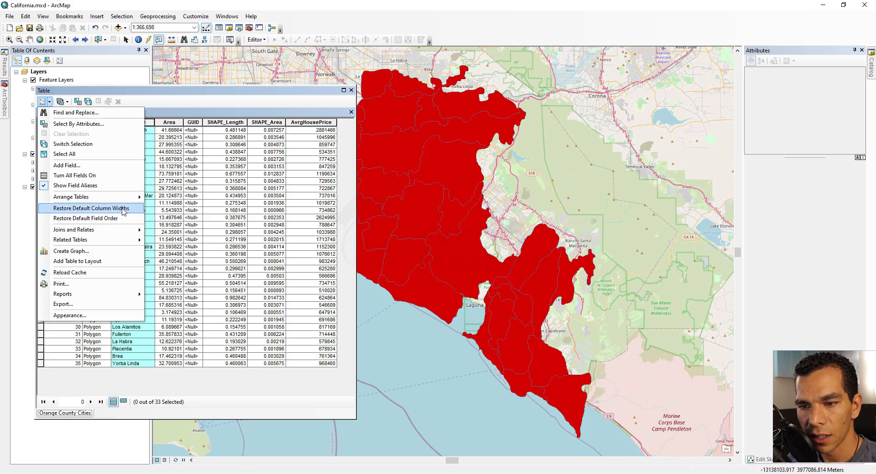
pyautogui.click(186, 115)
# Step: Widen the Area and City Name columns and restore the table's default column widths
pyautogui.moveTo(184, 122); pyautogui.dragTo(221, 122)
pyautogui.moveTo(155, 125); pyautogui.dragTo(182, 120)
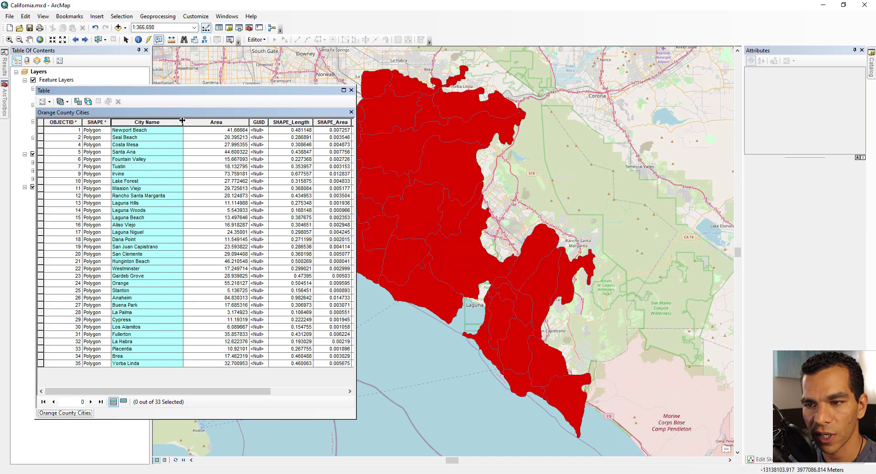
pyautogui.click(45, 101)
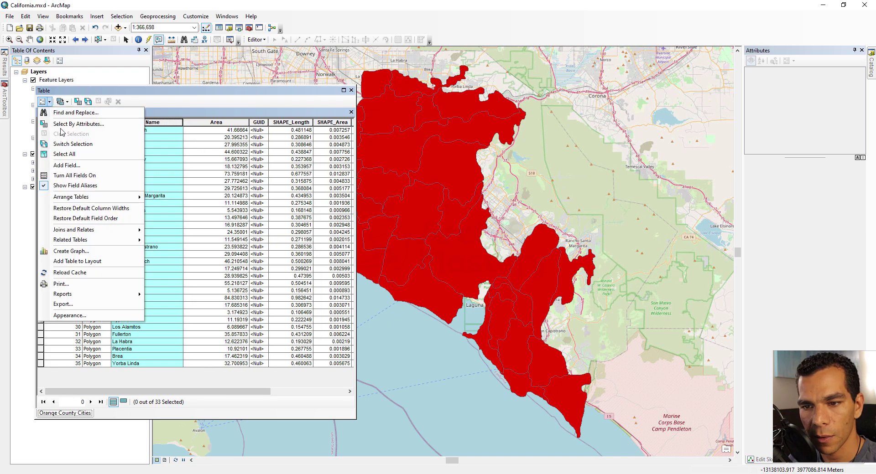
pyautogui.click(86, 208)
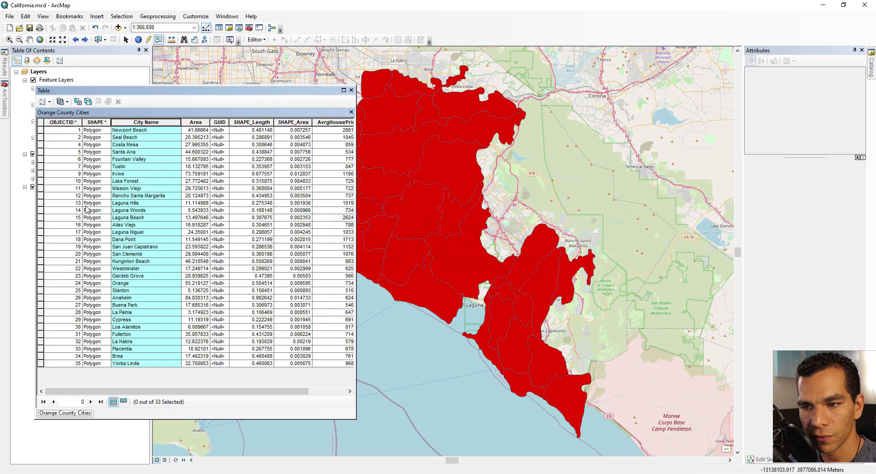
pyautogui.click(45, 101)
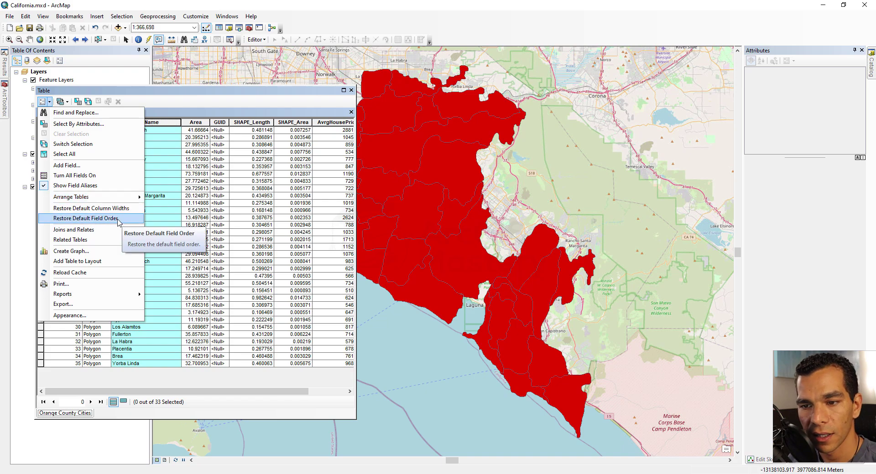
pyautogui.click(198, 114)
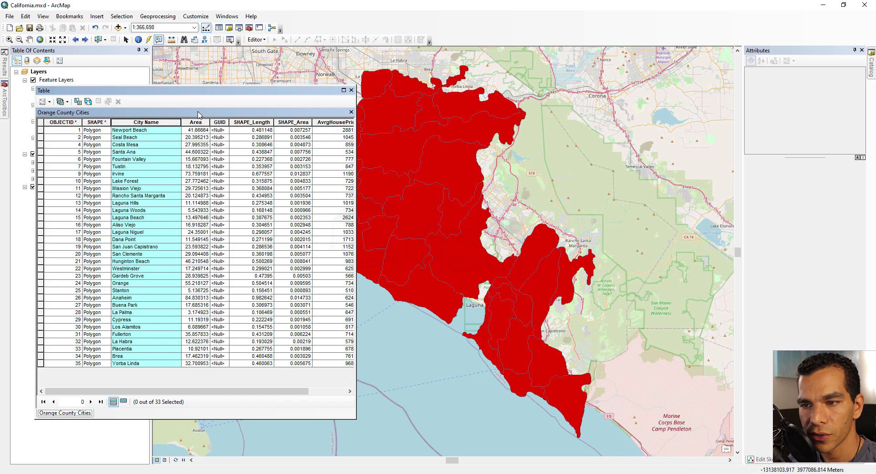
# Step: Move the Area column before City Name and SHAPE_Length before SHAPE, and restore the table's default field order
pyautogui.click(199, 122)
pyautogui.moveTo(202, 124); pyautogui.dragTo(118, 123)
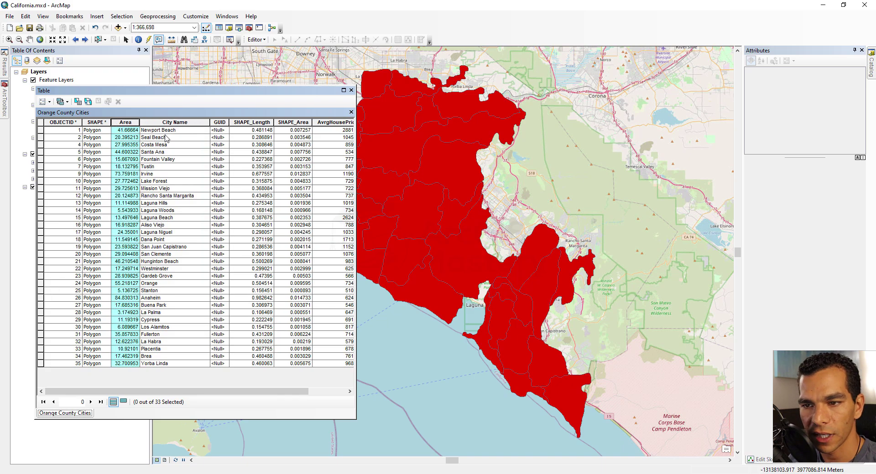
pyautogui.click(244, 122)
pyautogui.moveTo(244, 121); pyautogui.dragTo(89, 122)
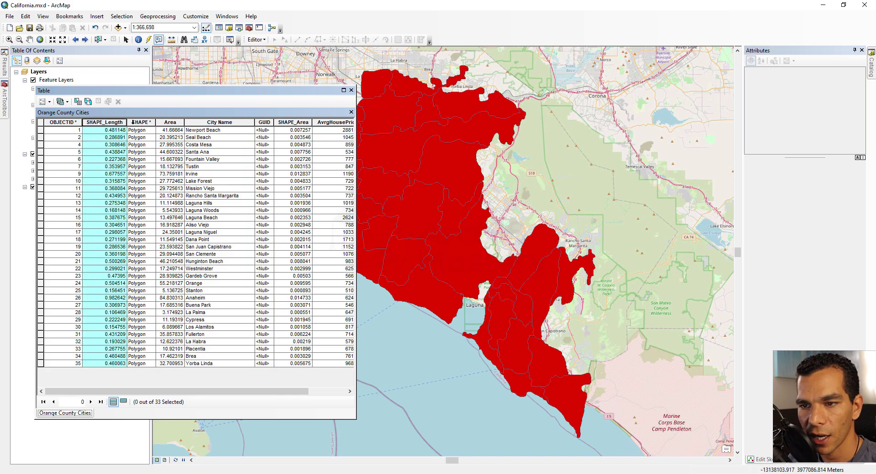
pyautogui.click(44, 102)
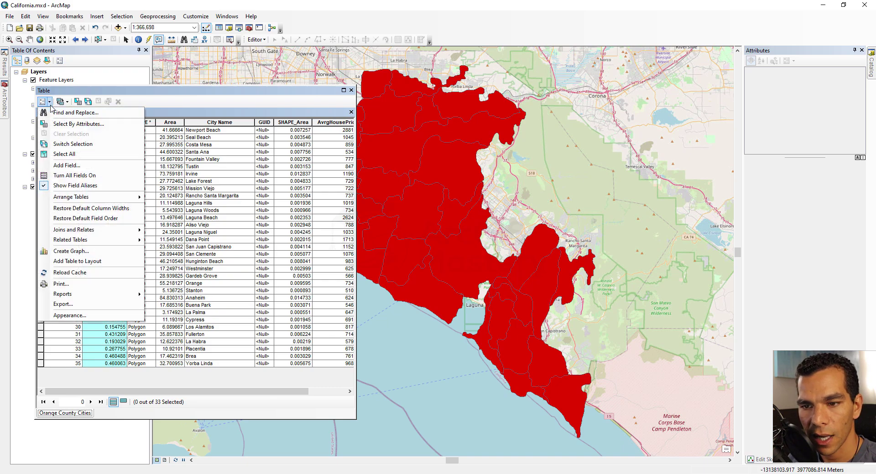
pyautogui.click(99, 220)
# Step: Look at the Joins and Relates and Related Tables options and the Create Graph Wizard without creating anything
pyautogui.click(43, 101)
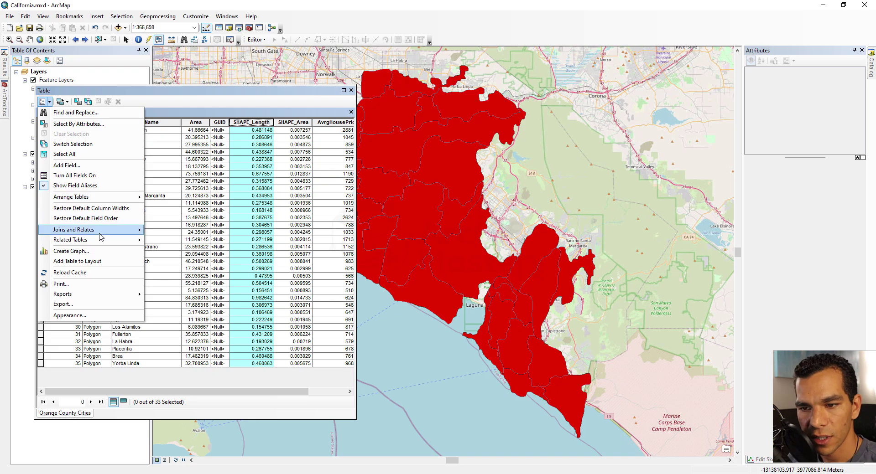
pyautogui.moveTo(101, 235)
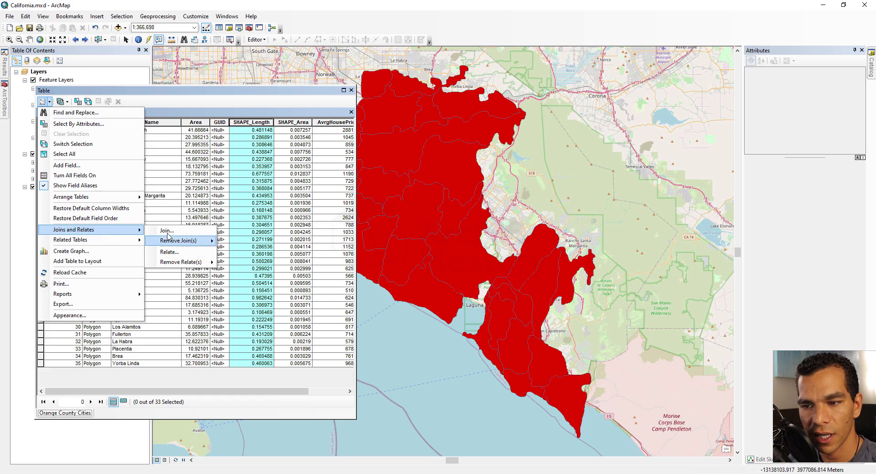
pyautogui.moveTo(169, 243)
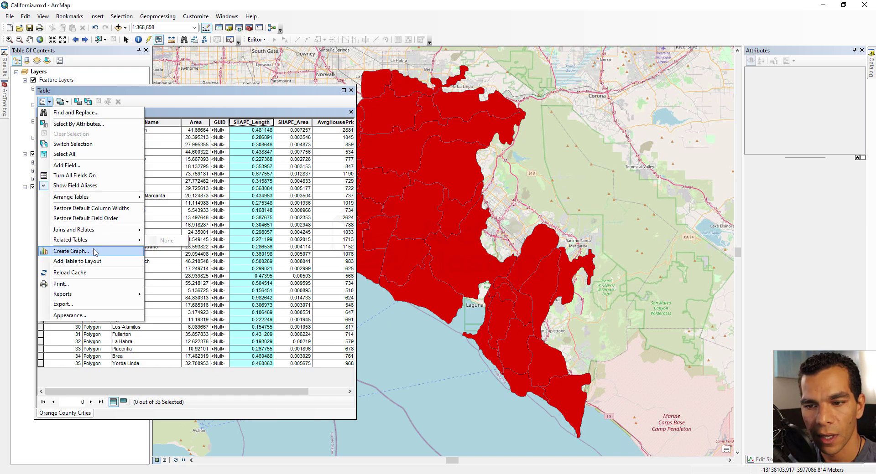
pyautogui.press('Escape')
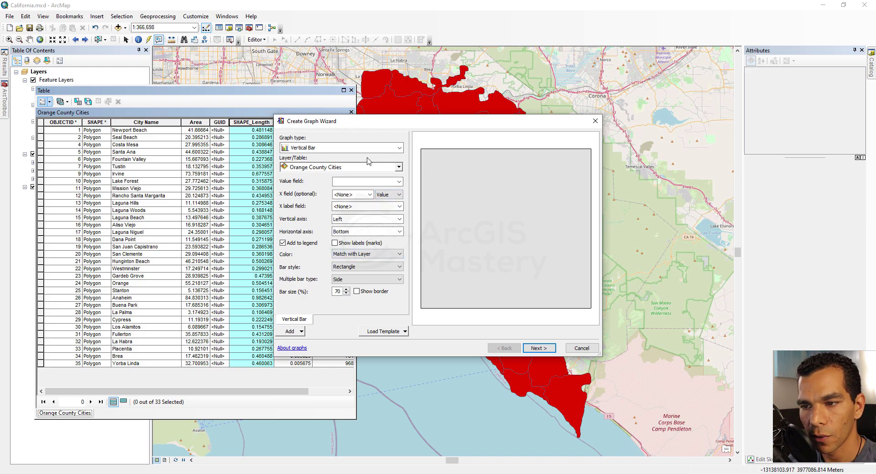
pyautogui.click(582, 348)
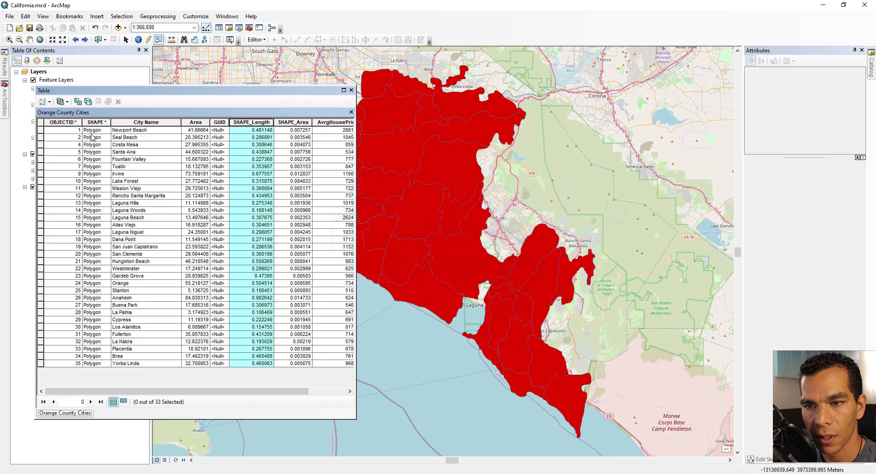
# Step: Add the Orange County Cities table to the page layout
pyautogui.click(49, 102)
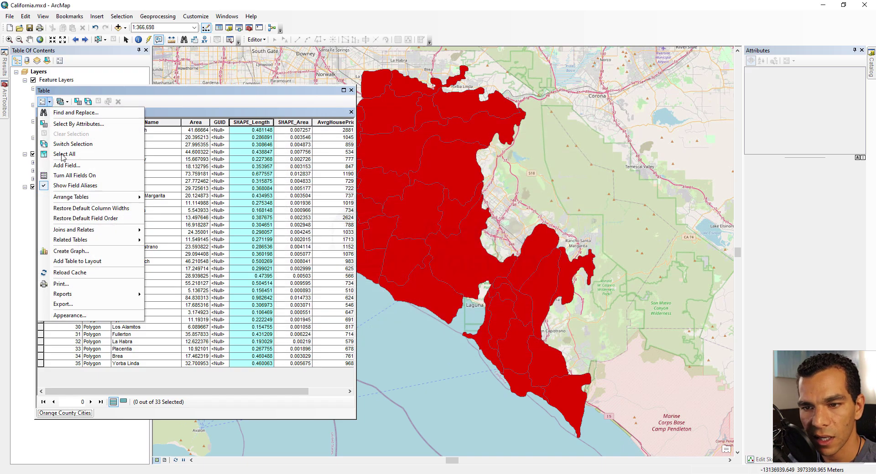
pyautogui.click(104, 263)
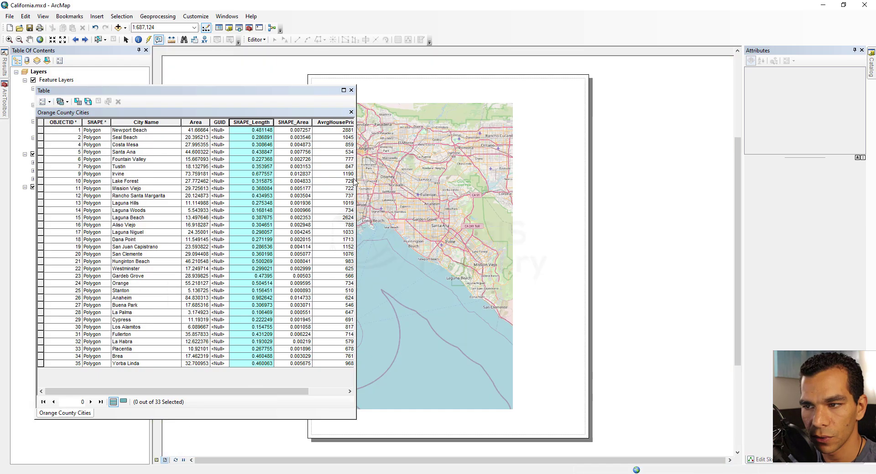
pyautogui.click(50, 102)
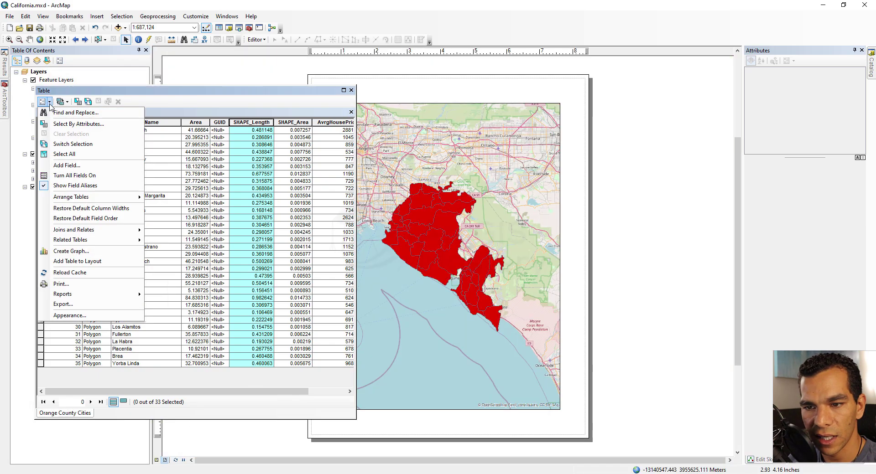
pyautogui.click(83, 263)
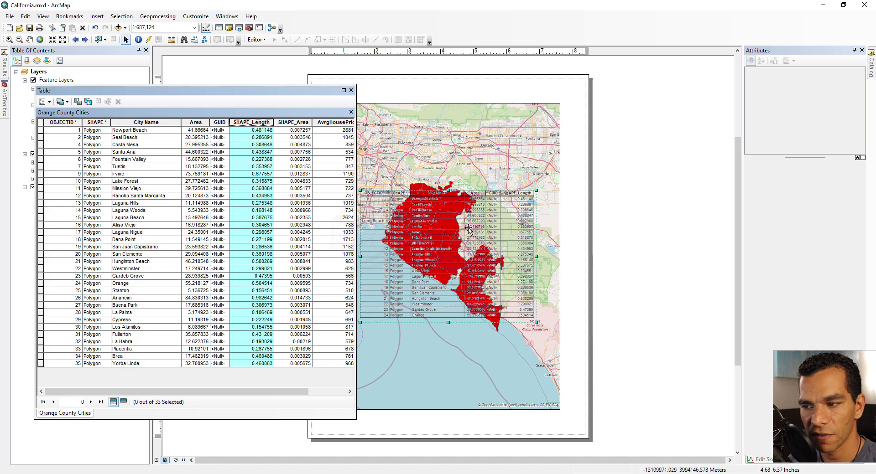
# Step: Shorten the map's data frame from its lower edge and place the table beneath it on the layout page
pyautogui.click(451, 370)
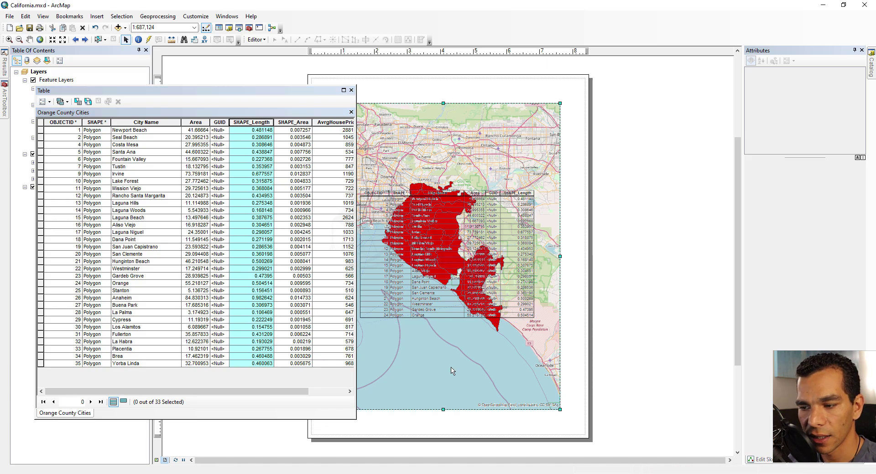
pyautogui.moveTo(443, 410); pyautogui.dragTo(447, 345)
pyautogui.click(451, 267)
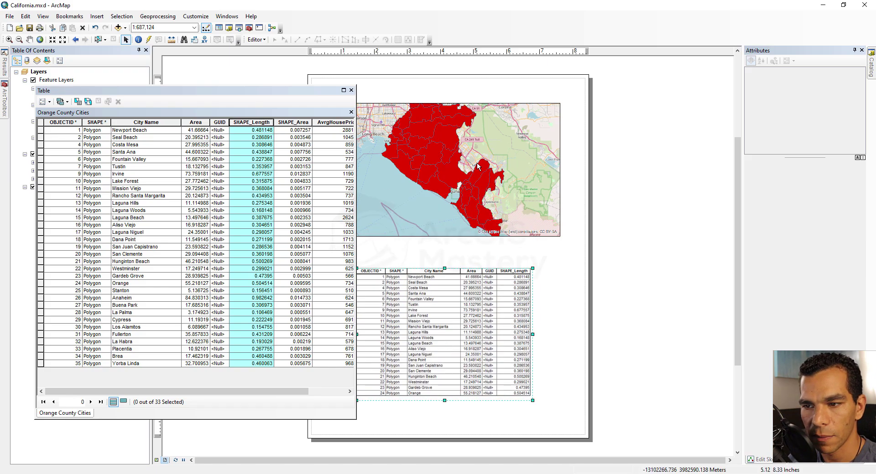
# Step: Switch back to data view and reload the cache of the Orange County Cities table
pyautogui.click(156, 460)
pyautogui.click(43, 102)
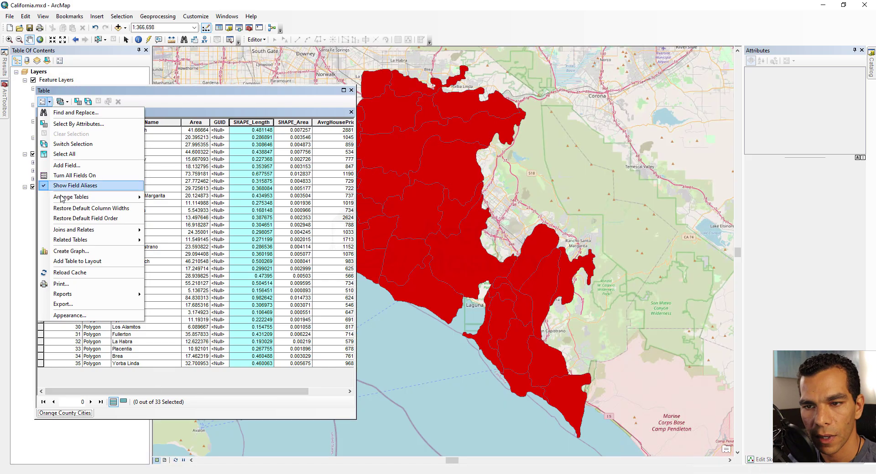
pyautogui.click(90, 273)
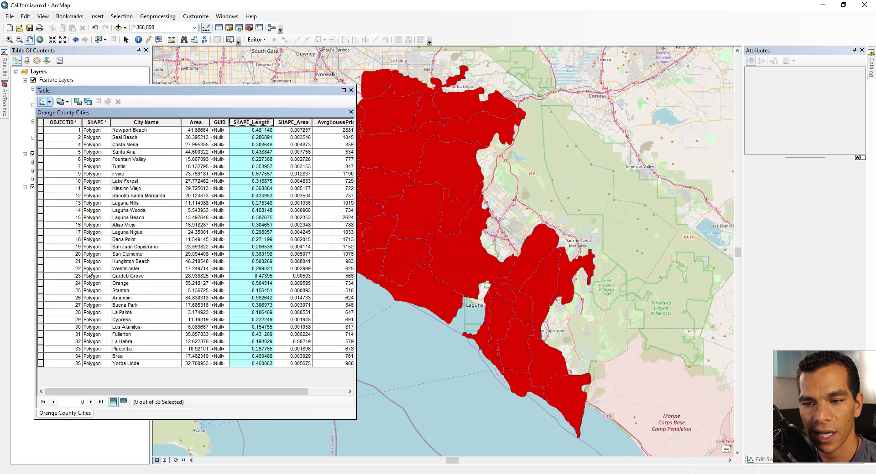
# Step: Start a new report from the table with Orange County Cities as its source layer
pyautogui.click(50, 102)
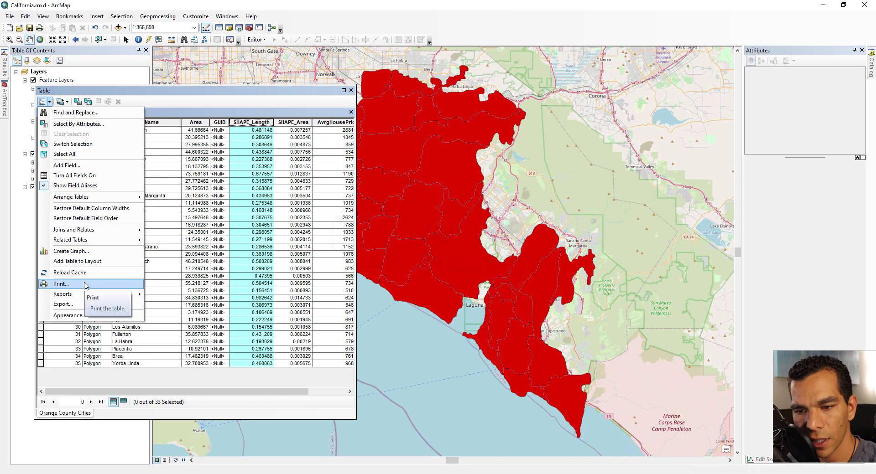
pyautogui.moveTo(96, 298)
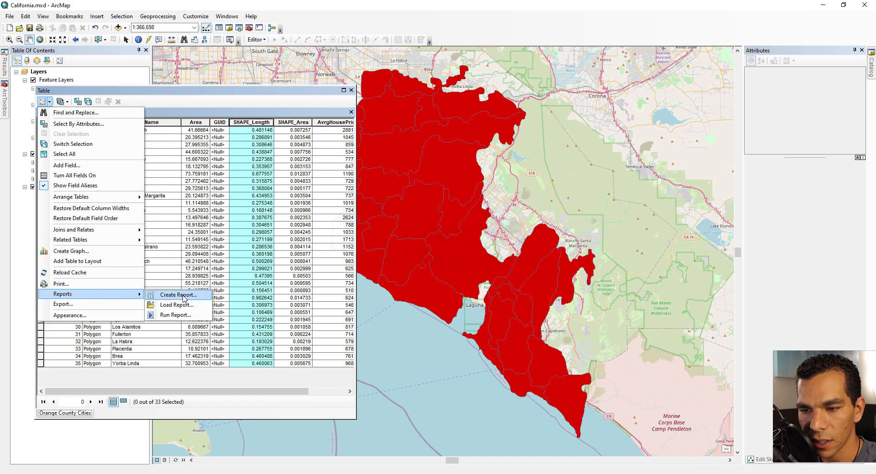
pyautogui.click(183, 296)
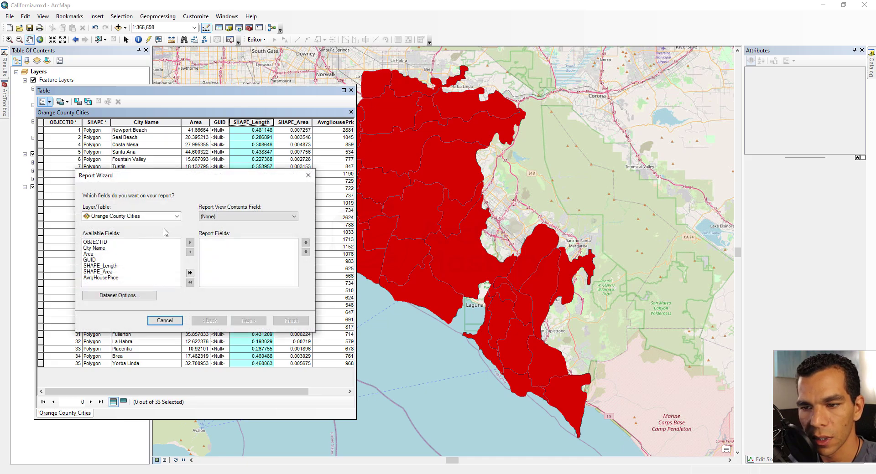
pyautogui.click(176, 216)
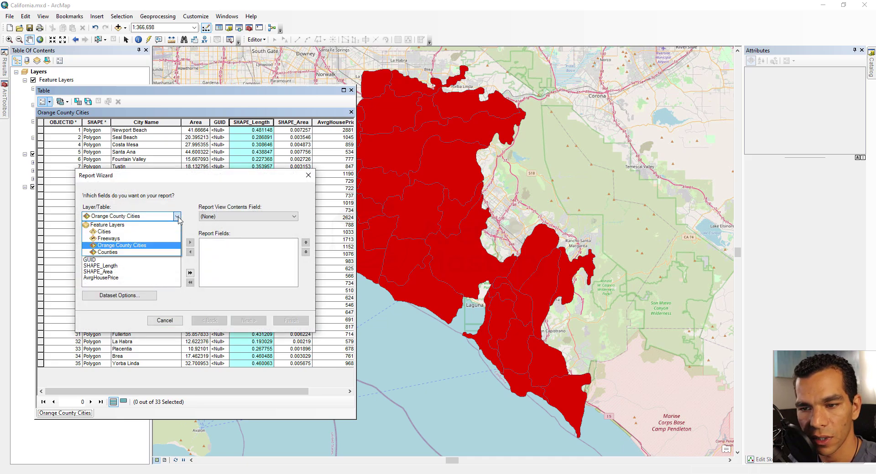
pyautogui.click(146, 248)
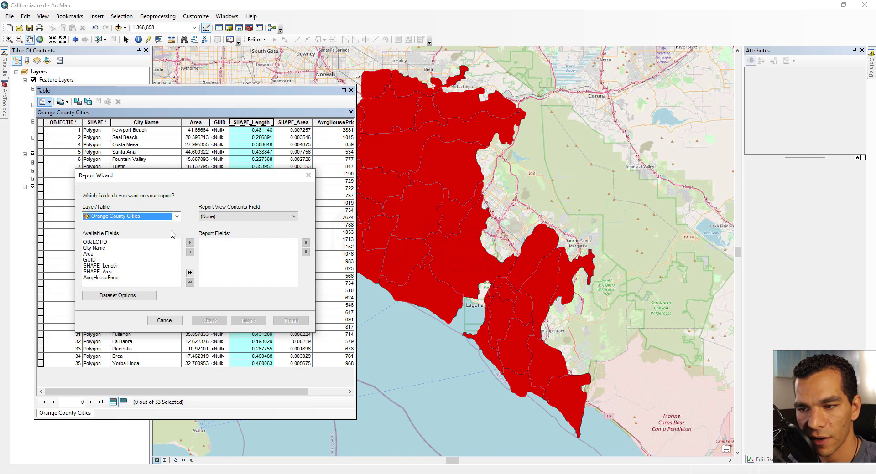
# Step: Add the City Name, Area and AvrgHousePrice fields to the report
pyautogui.click(100, 249)
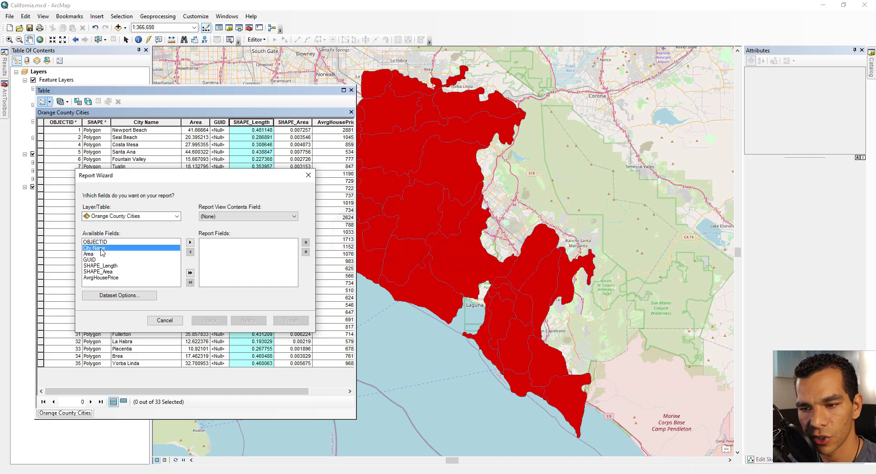
pyautogui.keyDown('ctrl'); pyautogui.click(96, 254); pyautogui.keyUp('ctrl')
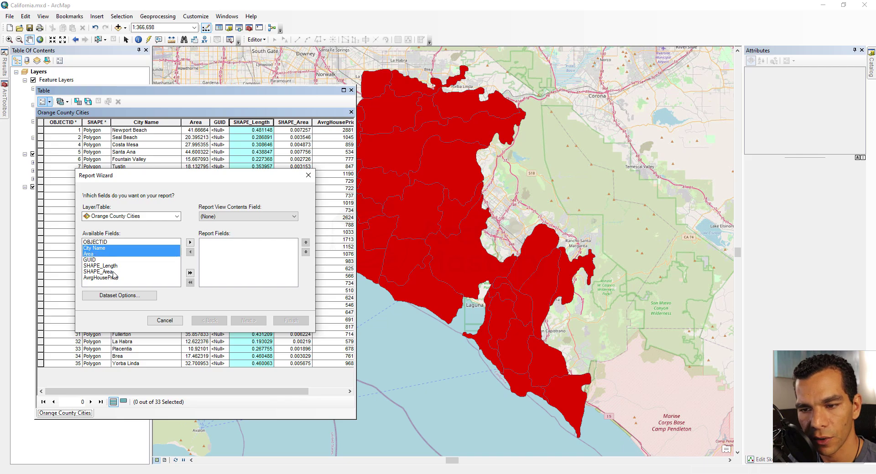
pyautogui.keyDown('ctrl'); pyautogui.click(109, 254); pyautogui.keyUp('ctrl')
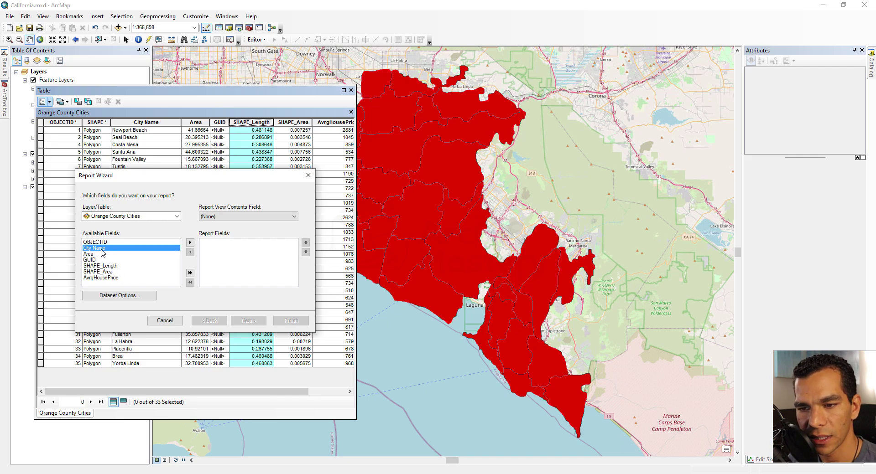
pyautogui.keyDown('ctrl'); pyautogui.click(94, 254); pyautogui.keyUp('ctrl')
pyautogui.keyDown('ctrl'); pyautogui.click(114, 277); pyautogui.keyUp('ctrl')
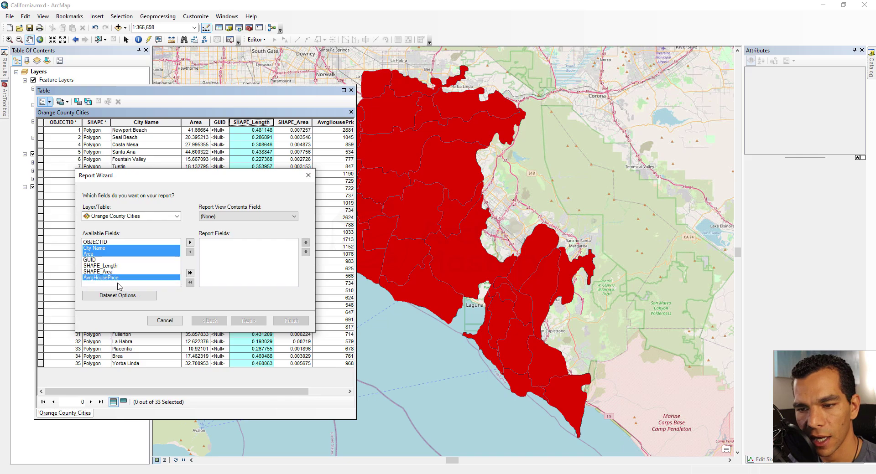
pyautogui.click(191, 242)
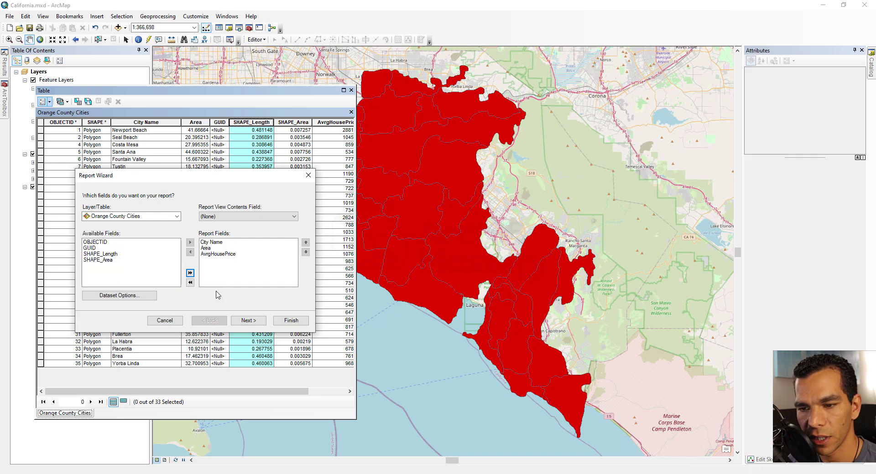
# Step: Accept the default report settings and generate a preview titled Orange County Cities
pyautogui.click(248, 321)
pyautogui.click(249, 321)
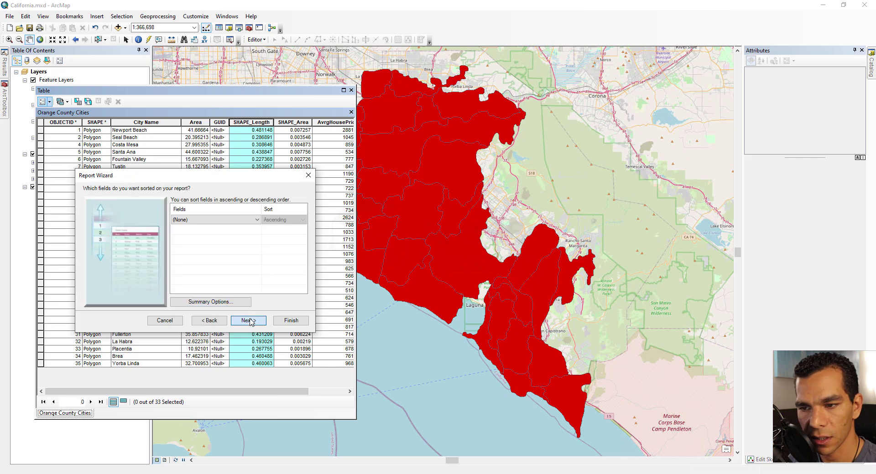
pyautogui.click(250, 321)
pyautogui.click(250, 322)
pyautogui.click(250, 321)
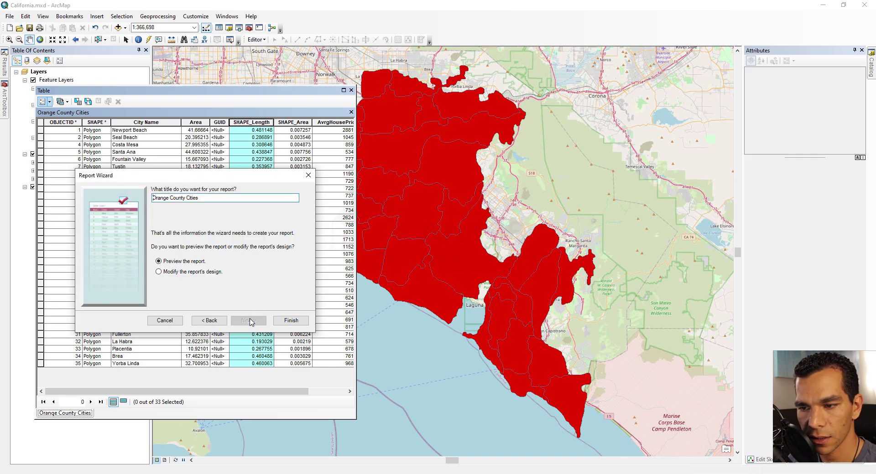
pyautogui.click(283, 322)
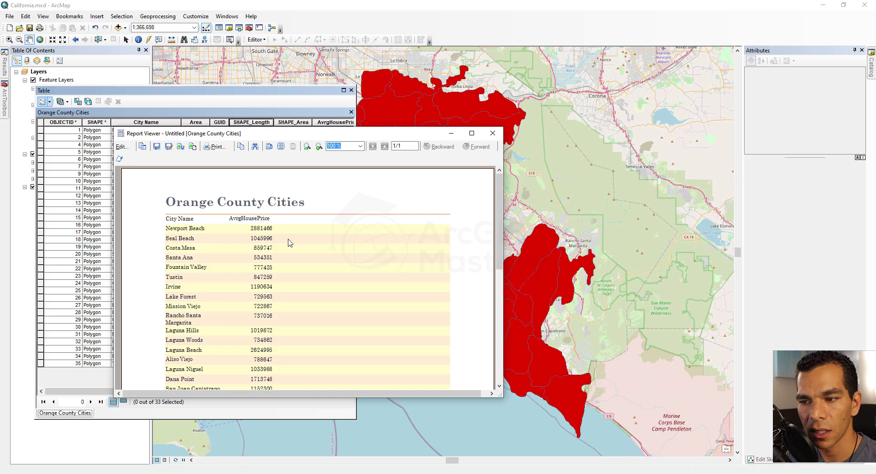
# Step: Start exporting all records of the table and set the output type to Text File
pyautogui.click(43, 102)
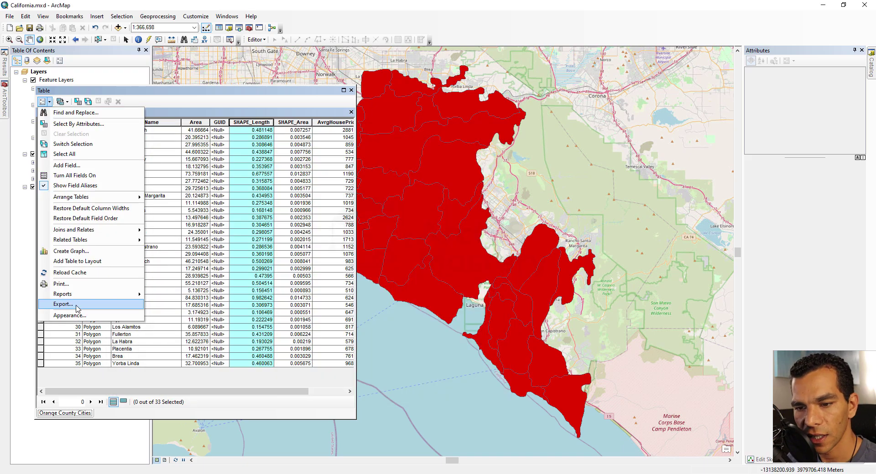
pyautogui.click(76, 305)
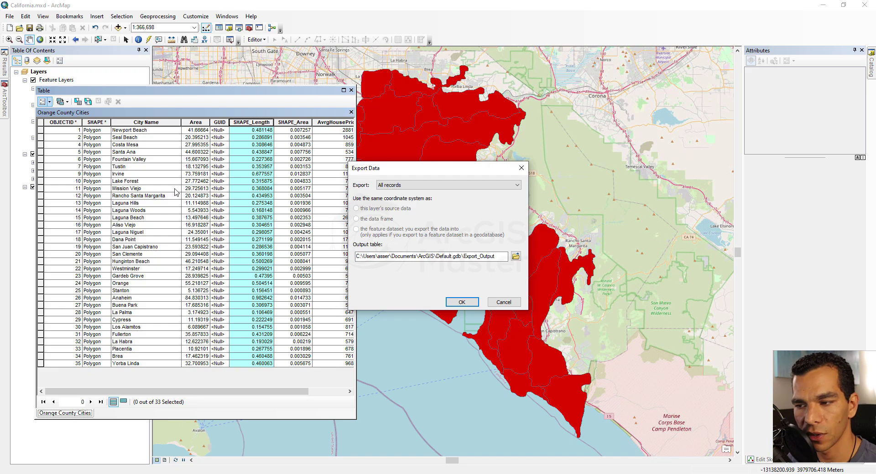
pyautogui.click(515, 256)
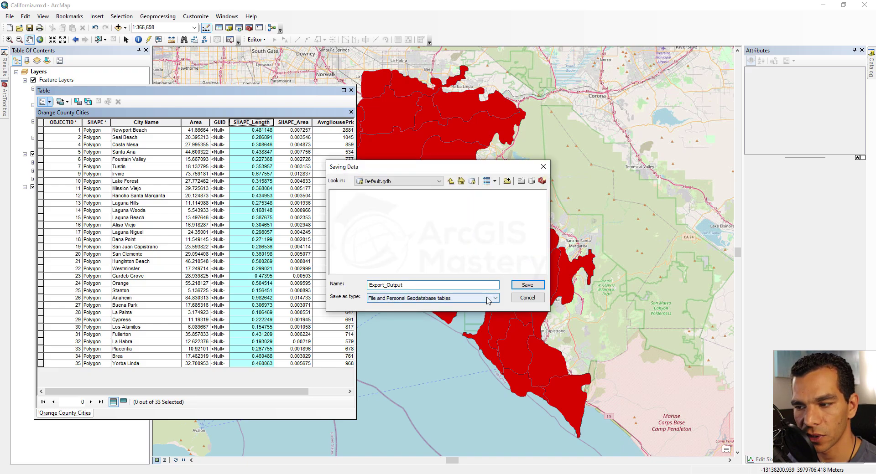
pyautogui.click(488, 299)
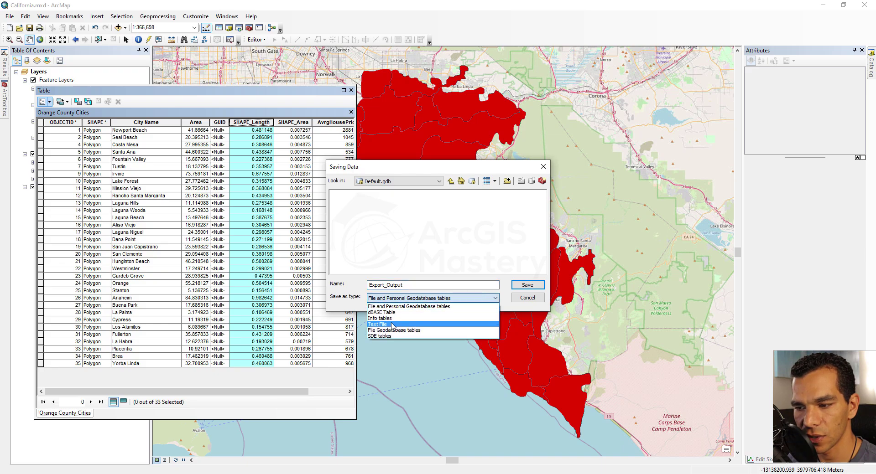
pyautogui.click(431, 324)
# Step: Create a folder named Table Export inside 2- ArcGIS Dekstop Advanced in the Course Data folder connection
pyautogui.click(439, 181)
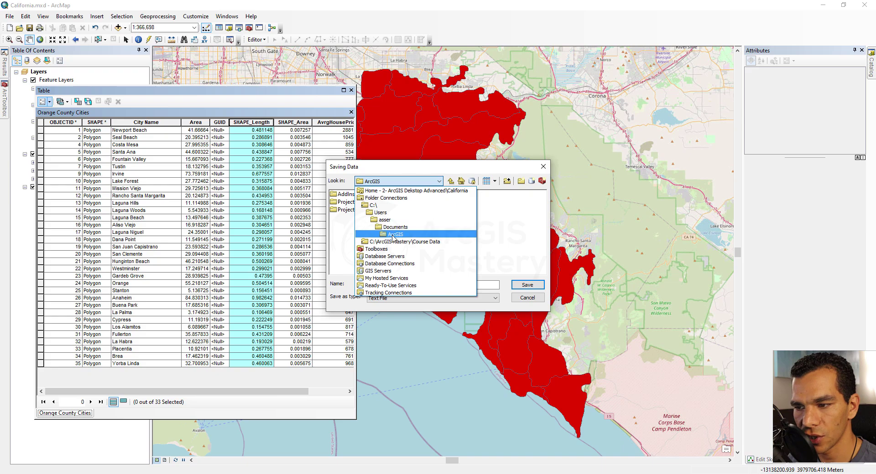
pyautogui.click(395, 243)
pyautogui.doubleClick(383, 203)
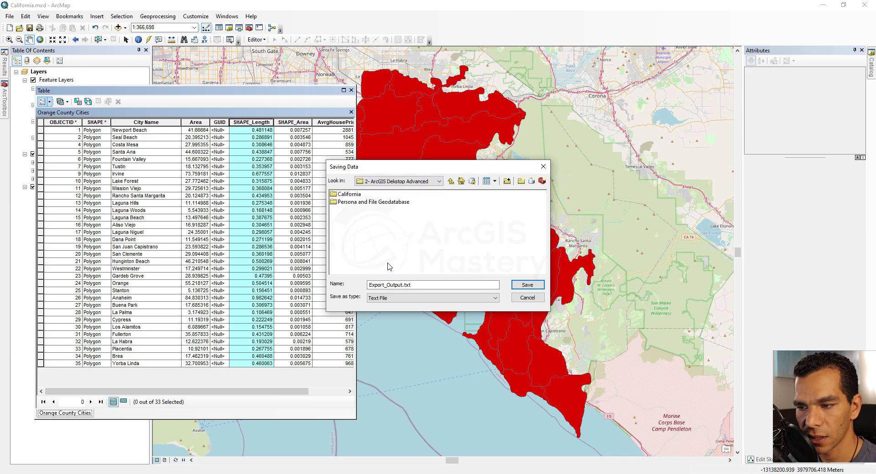
pyautogui.click(521, 181)
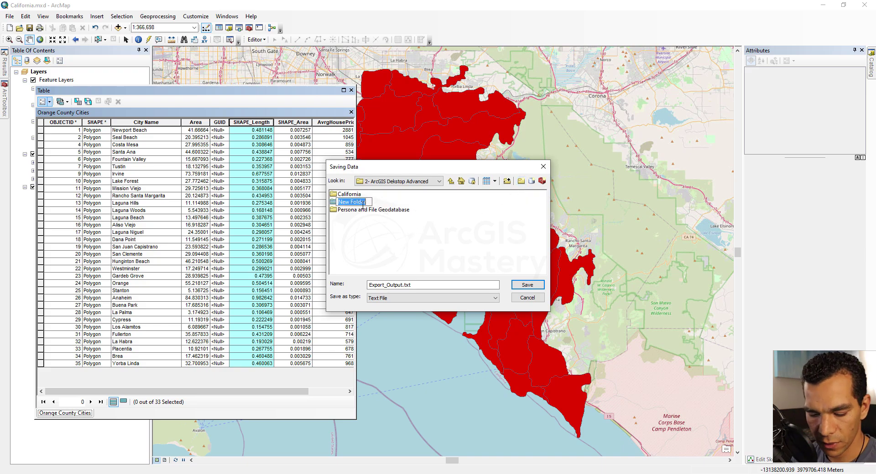
pyautogui.write('Ta')
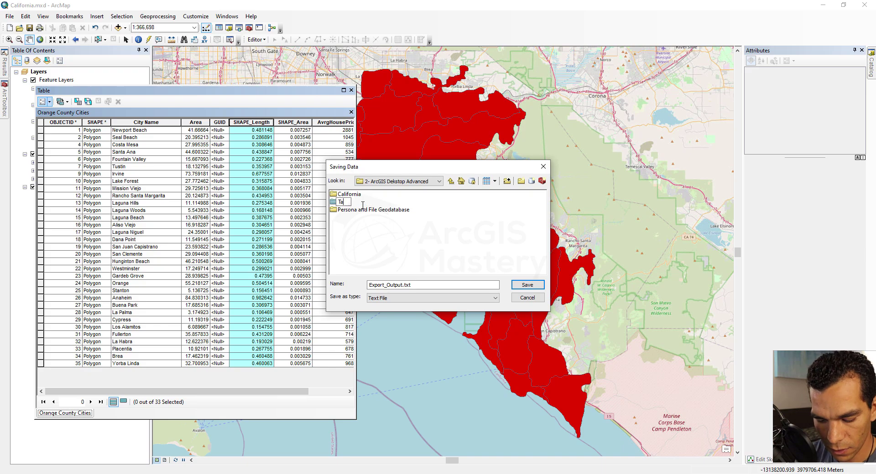
pyautogui.write('ble Export')
pyautogui.press('Return')
# Step: Save the output as Export_Output.txt in the Table Export folder and run the export
pyautogui.doubleClick(349, 209)
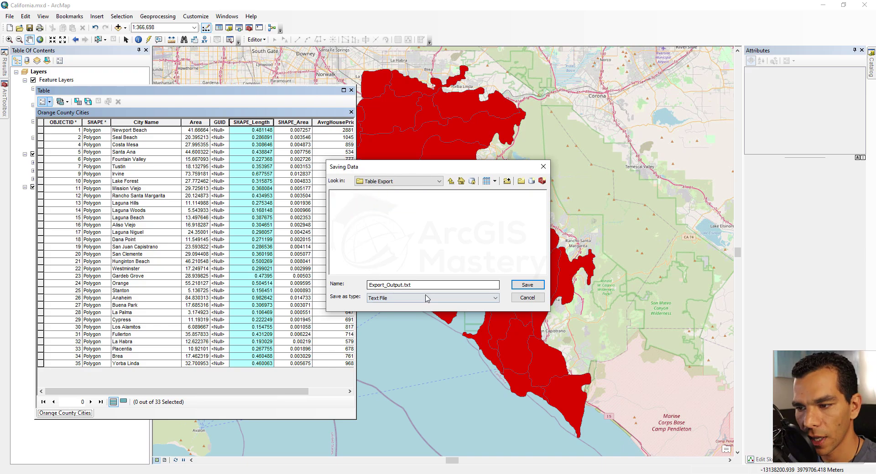
pyautogui.click(527, 287)
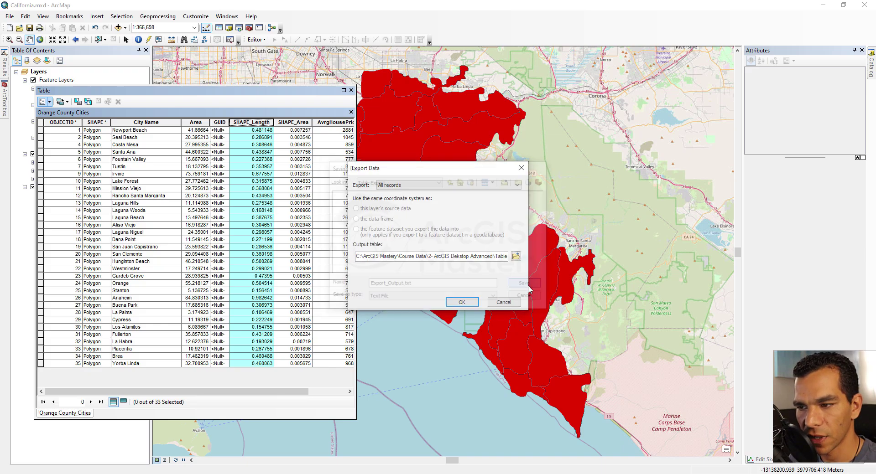
pyautogui.click(461, 302)
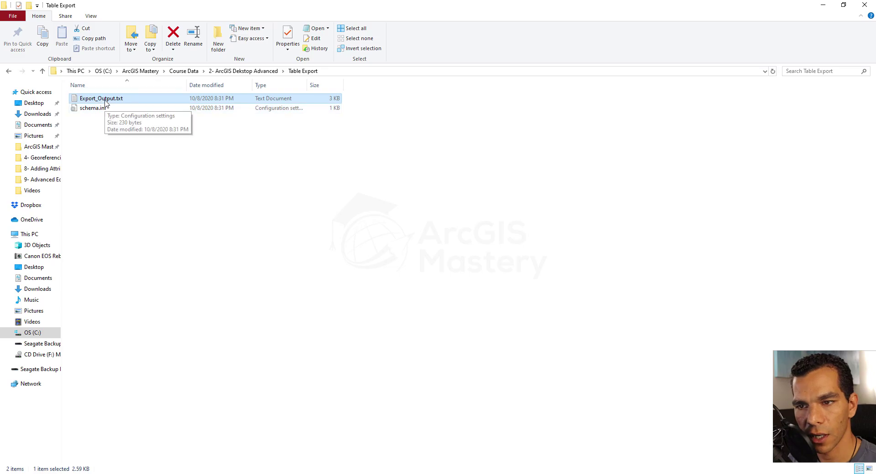
# Step: View the contents of Export_Output.txt from the Table Export folder in File Explorer and close the file
pyautogui.doubleClick(105, 101)
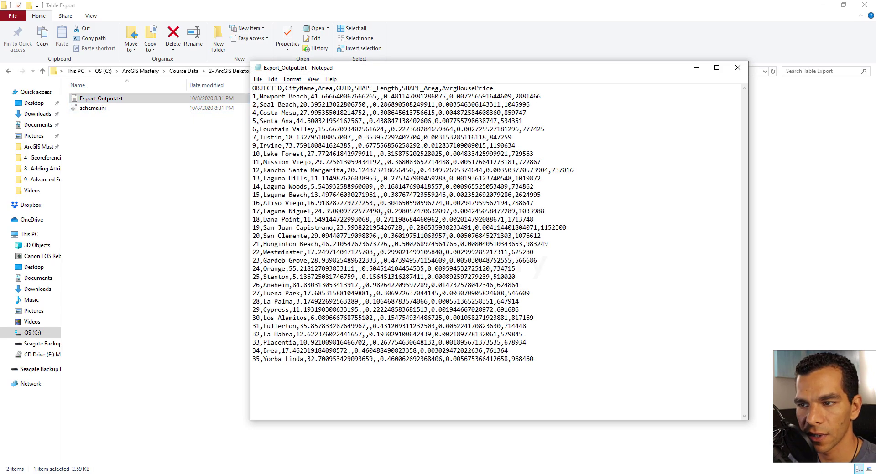
pyautogui.click(738, 67)
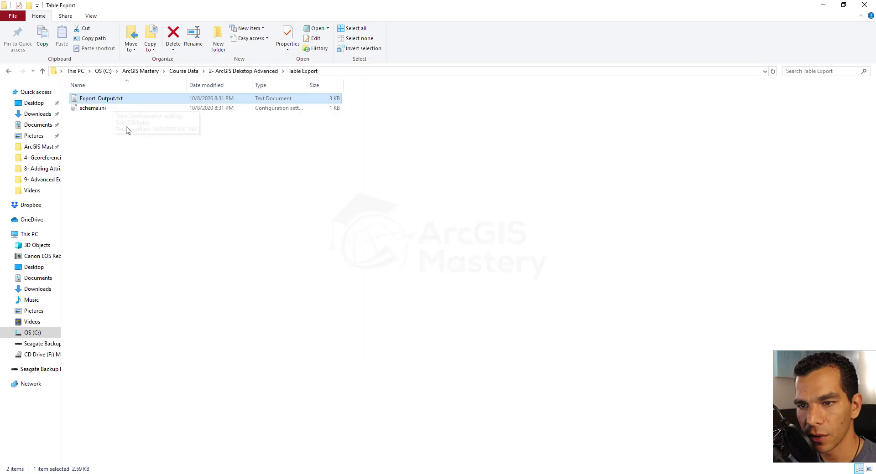
# Step: Rename the exported text file to Export_Output.csv, accept the extension change and open the file
pyautogui.click(121, 101)
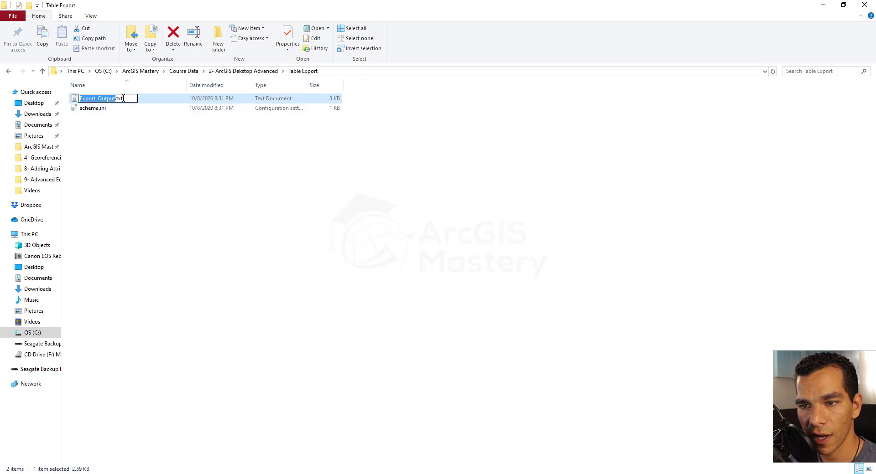
pyautogui.click(121, 98)
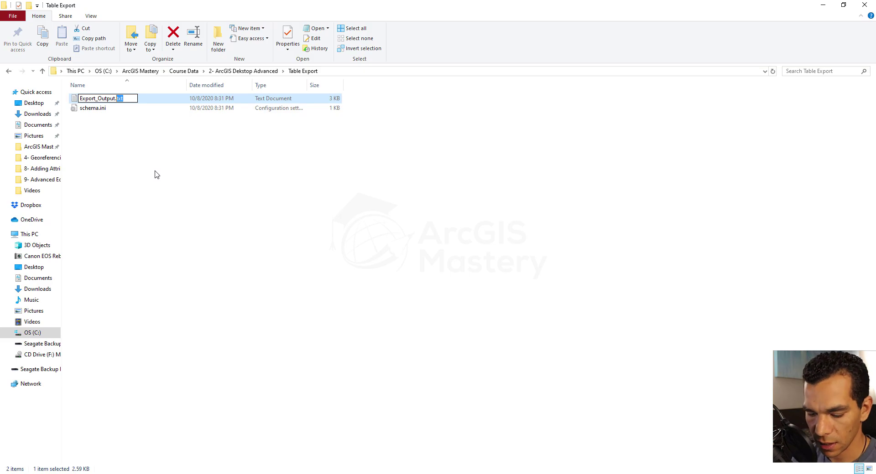
pyautogui.write('cs')
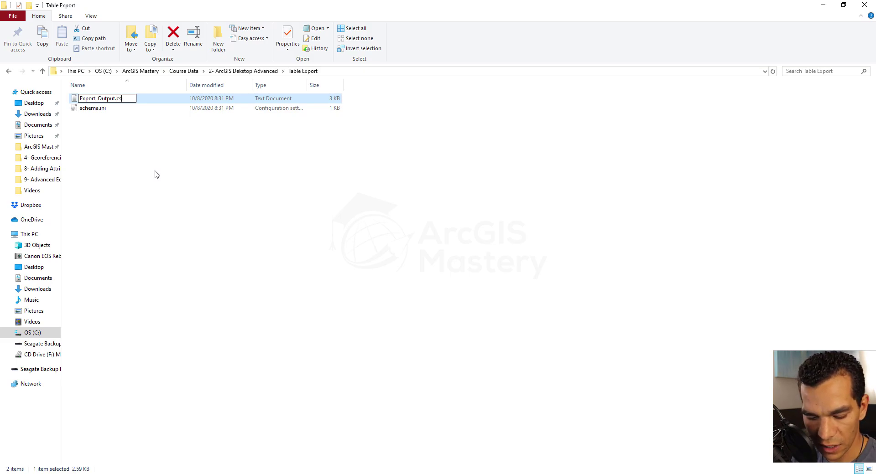
pyautogui.write('v')
pyautogui.press('Return')
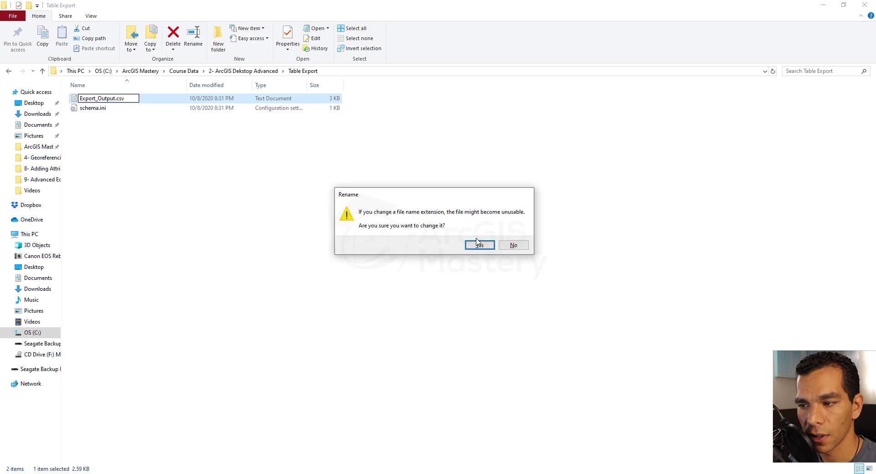
pyautogui.click(475, 246)
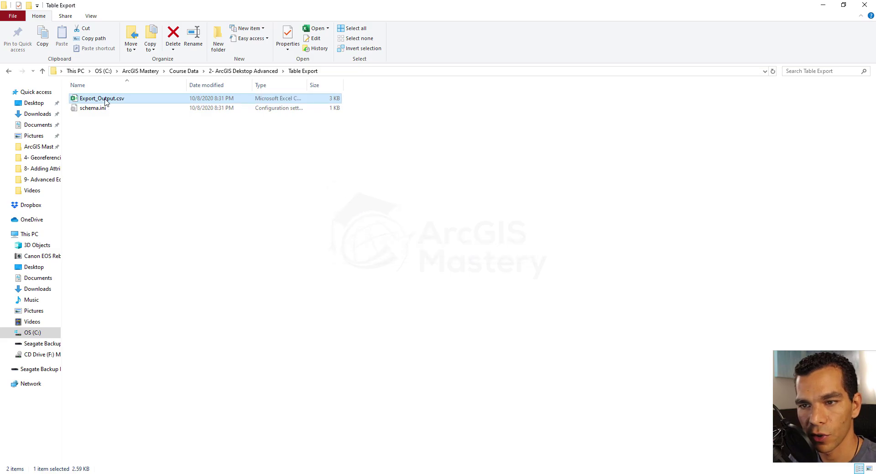
pyautogui.doubleClick(105, 100)
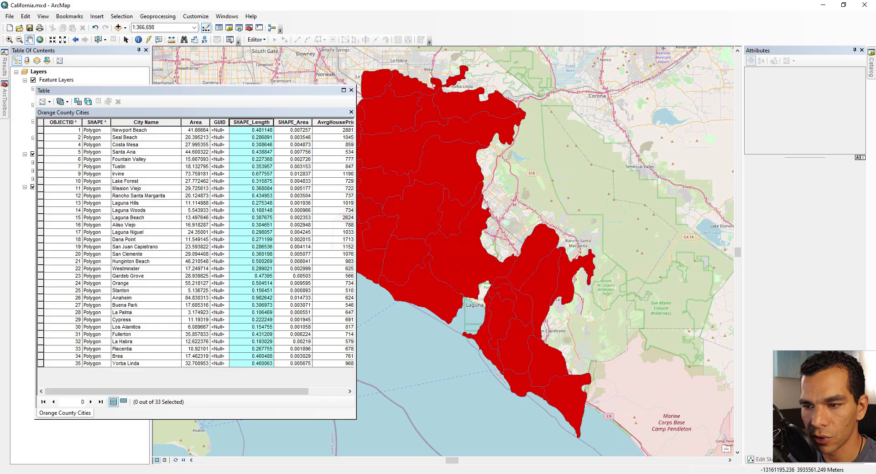
# Step: Export all records of the Orange County Cities table again, keeping the suggested output table path
pyautogui.click(49, 104)
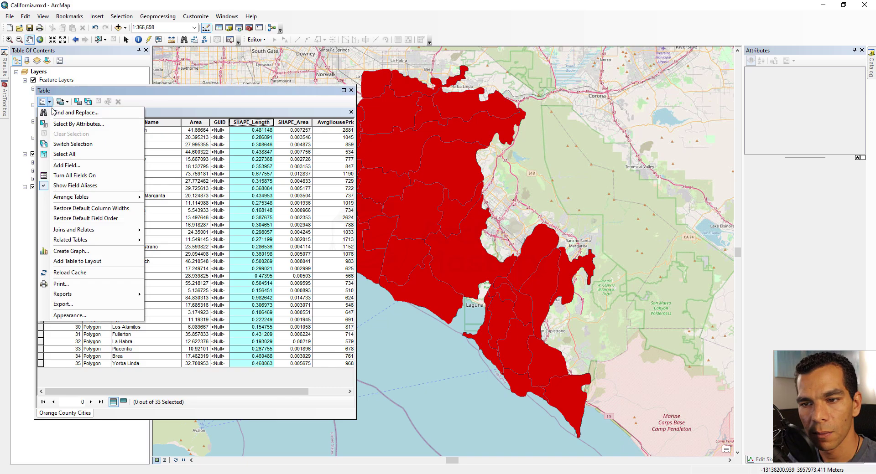
pyautogui.click(89, 304)
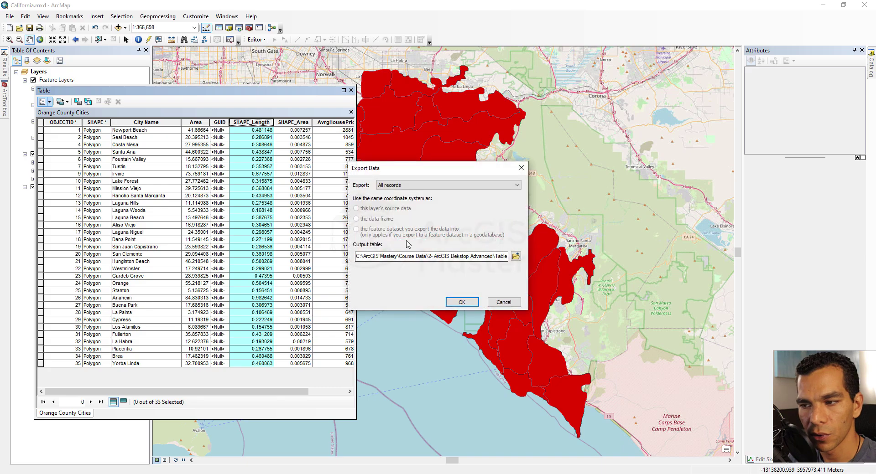
pyautogui.click(462, 302)
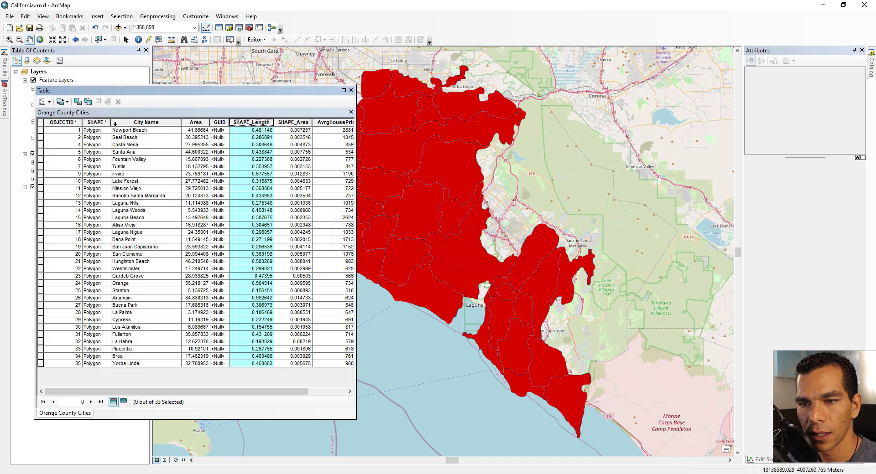
# Step: Set the table's appearance to font size 14 with red text, keeping the Arial font, and apply it
pyautogui.click(46, 101)
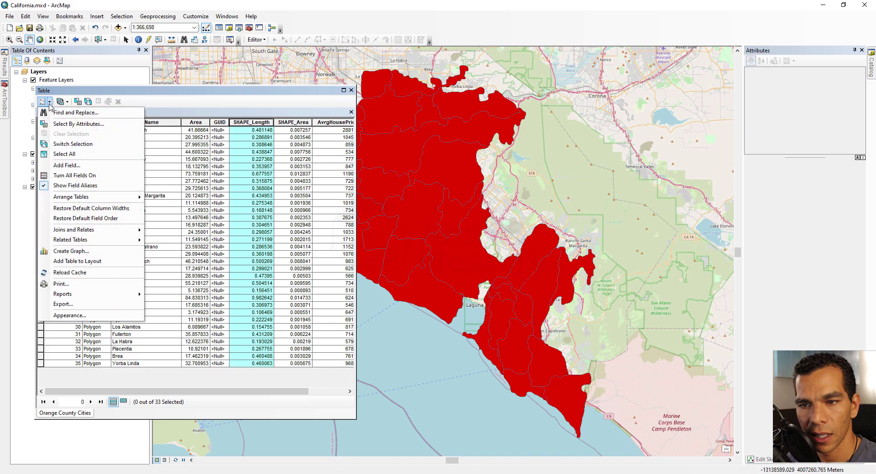
pyautogui.click(88, 316)
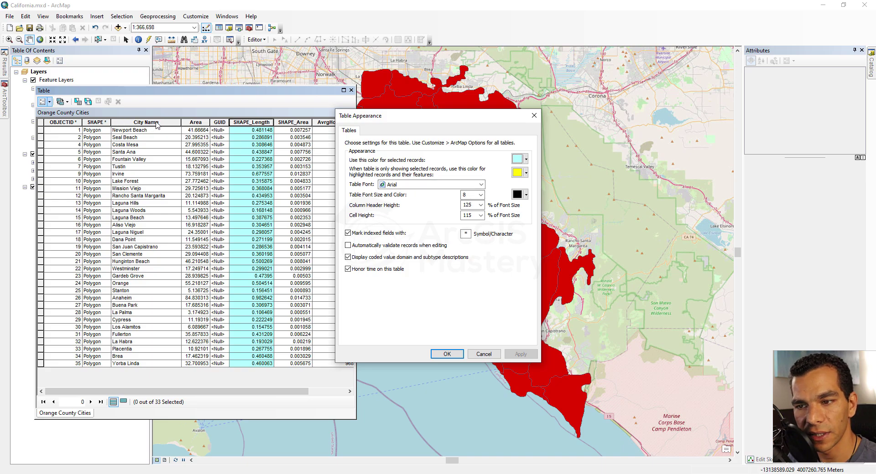
pyautogui.click(470, 185)
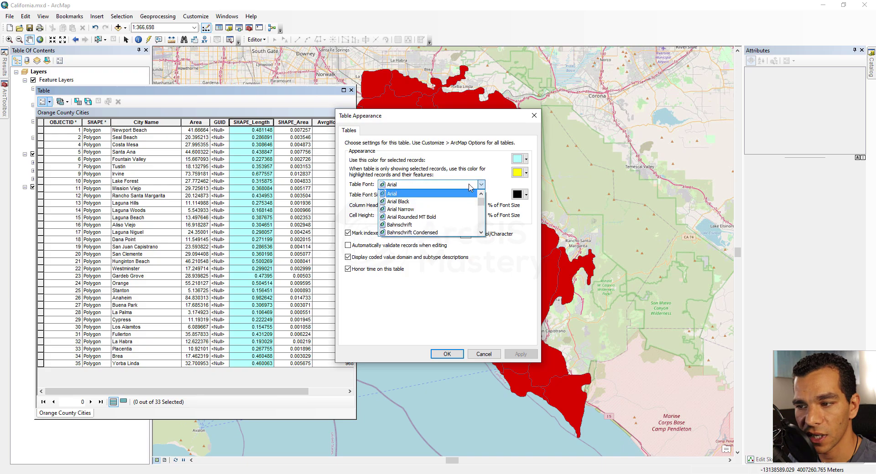
pyautogui.click(479, 185)
pyautogui.click(481, 195)
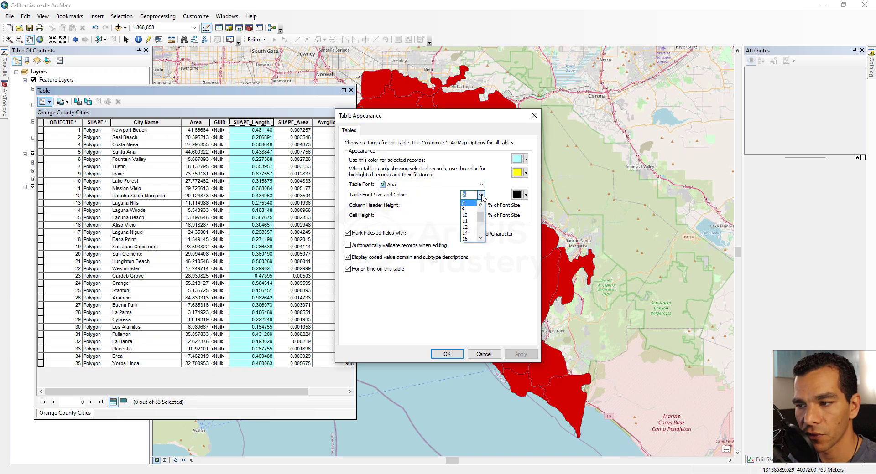
pyautogui.click(471, 233)
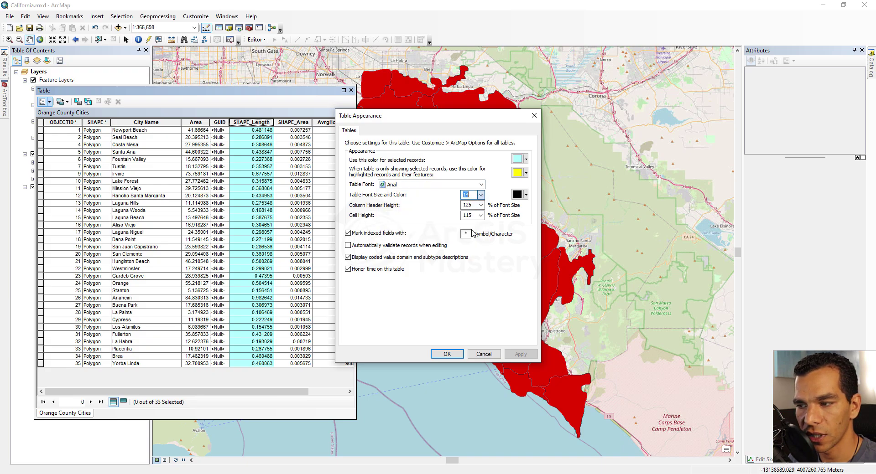
pyautogui.click(520, 195)
pyautogui.click(524, 235)
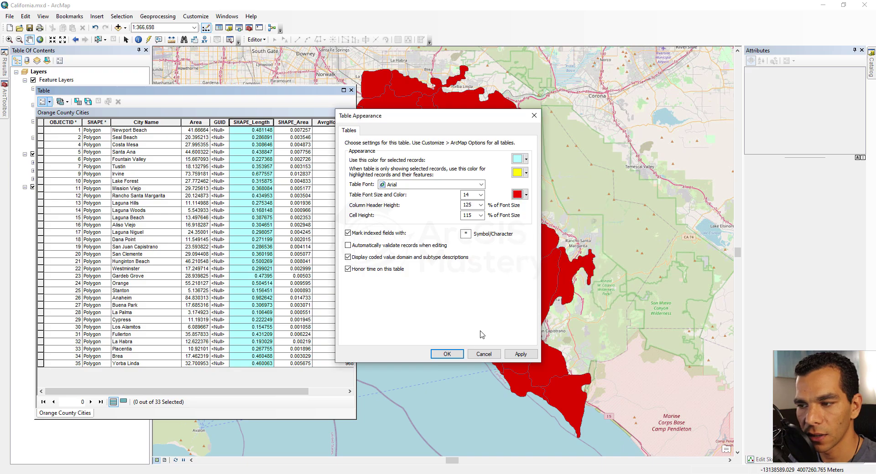
pyautogui.click(521, 354)
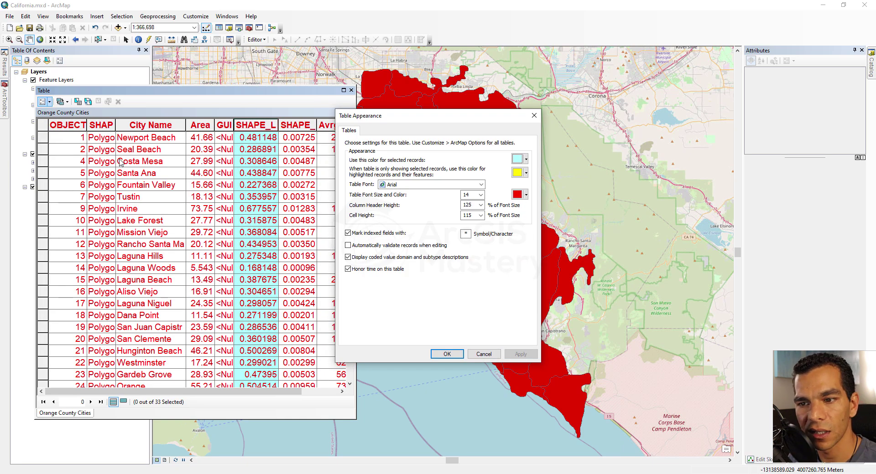
# Step: Set the table's font size to 12 and its text color to black, and apply the appearance
pyautogui.click(481, 195)
pyautogui.scroll(2, 480, 225)
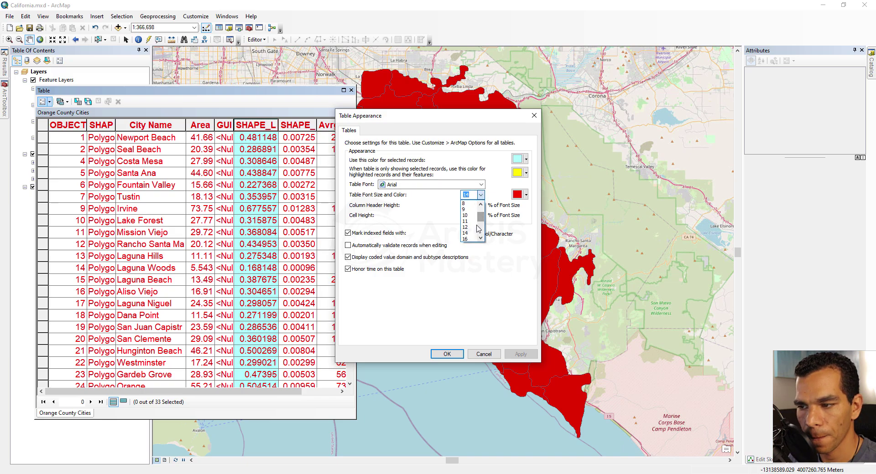
pyautogui.click(467, 227)
pyautogui.click(526, 195)
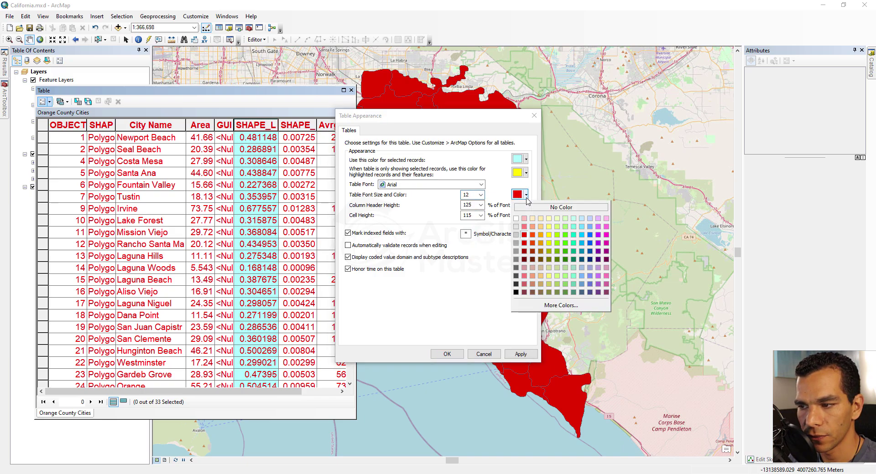
pyautogui.click(517, 302)
pyautogui.click(516, 354)
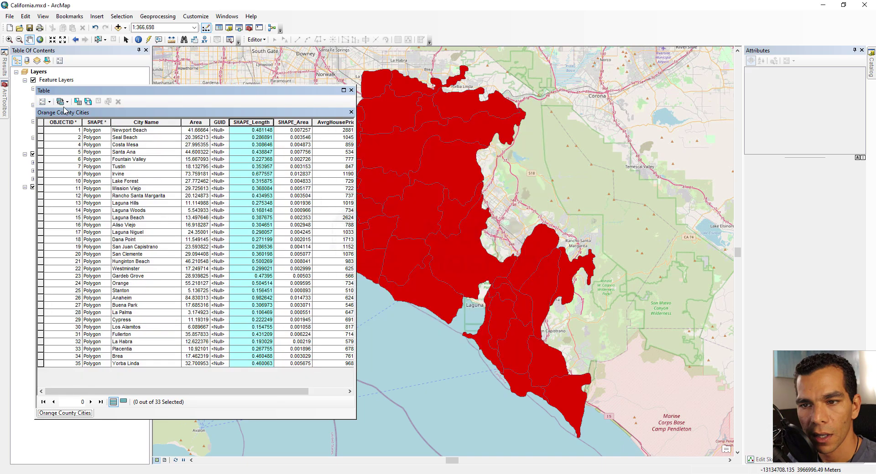
# Step: Check the table's related tables list, and view the Select by Attributes dialog without running a query
pyautogui.click(68, 107)
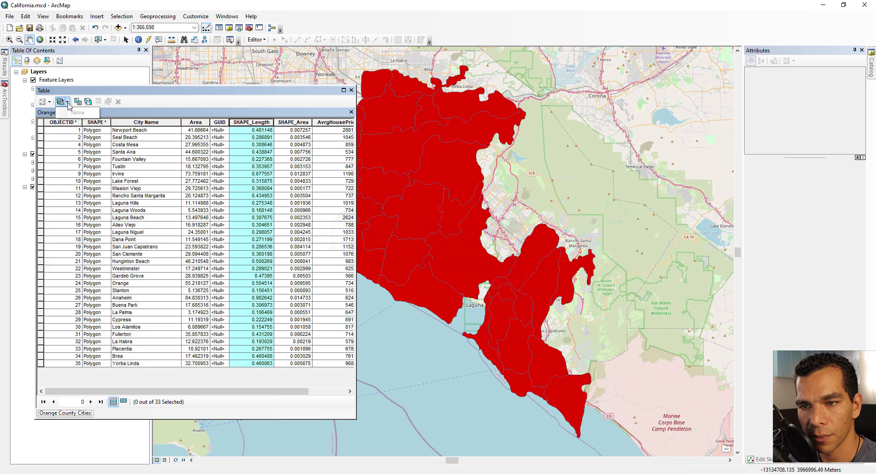
pyautogui.click(108, 101)
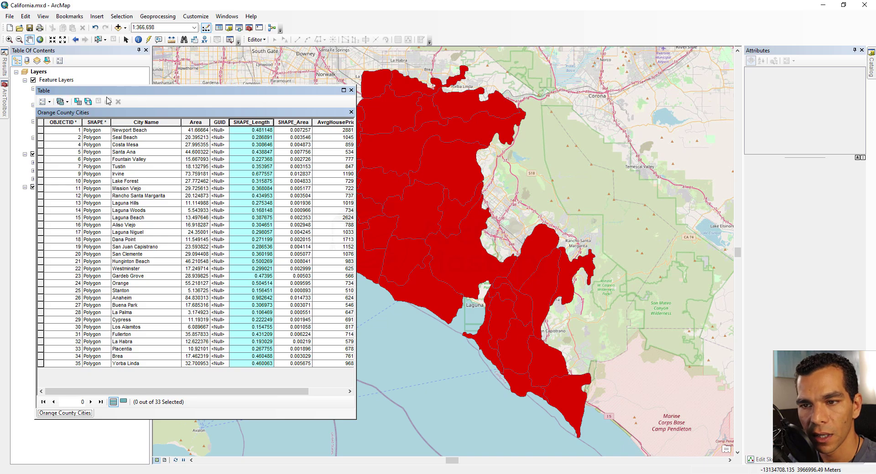
pyautogui.click(81, 104)
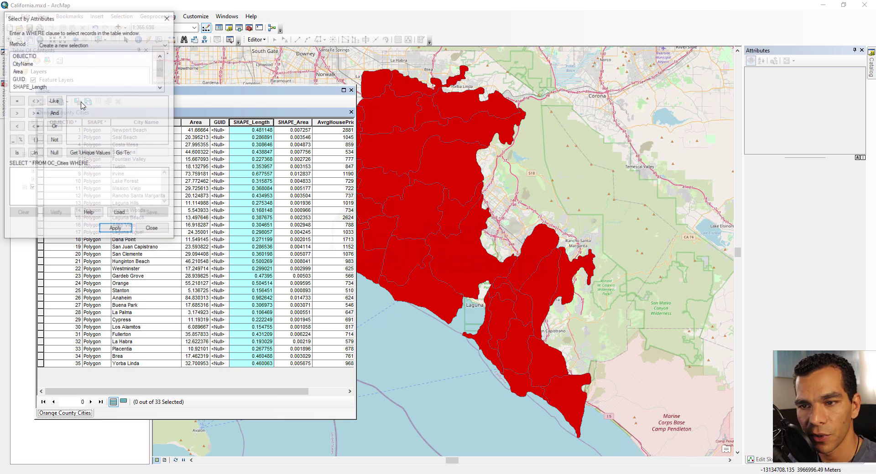
pyautogui.click(148, 236)
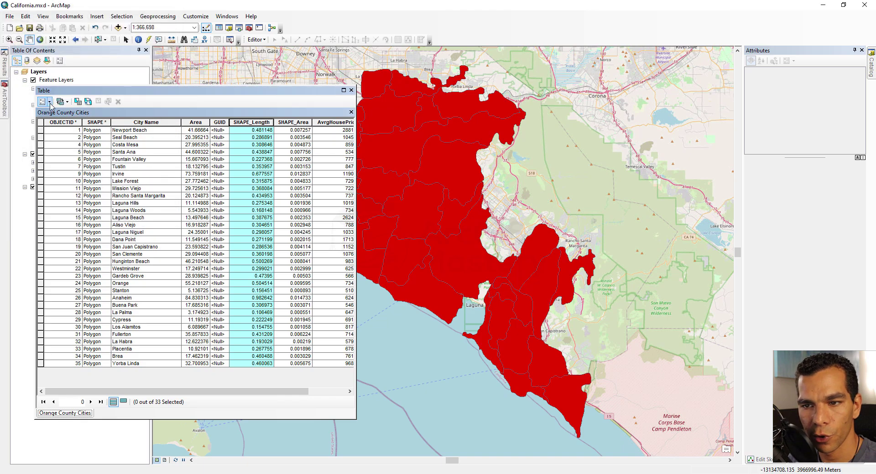
# Step: Switch the selection in the Orange County Cities table to select all records
pyautogui.click(44, 102)
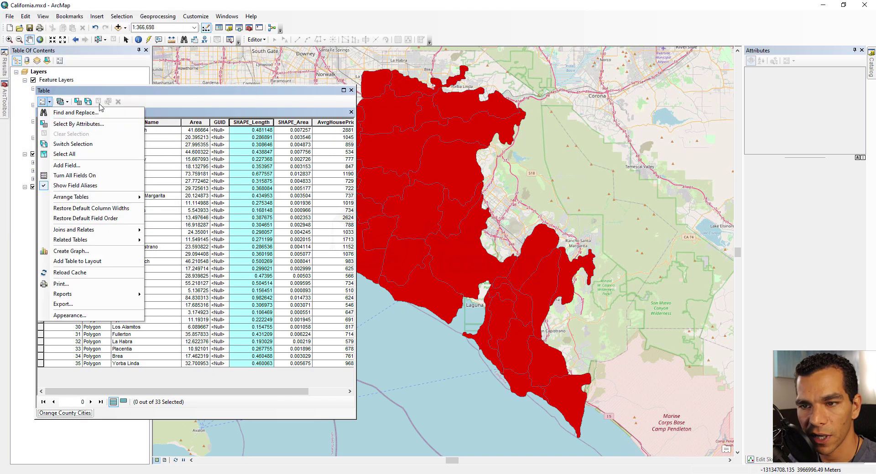
pyautogui.click(144, 99)
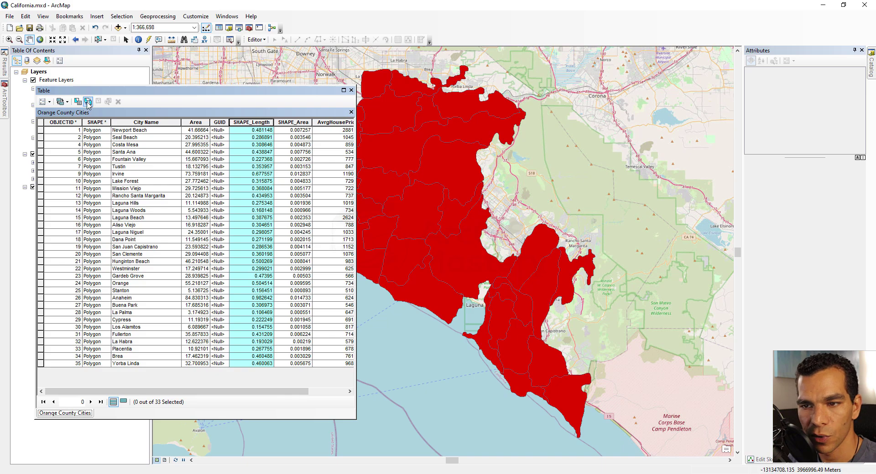
pyautogui.click(88, 102)
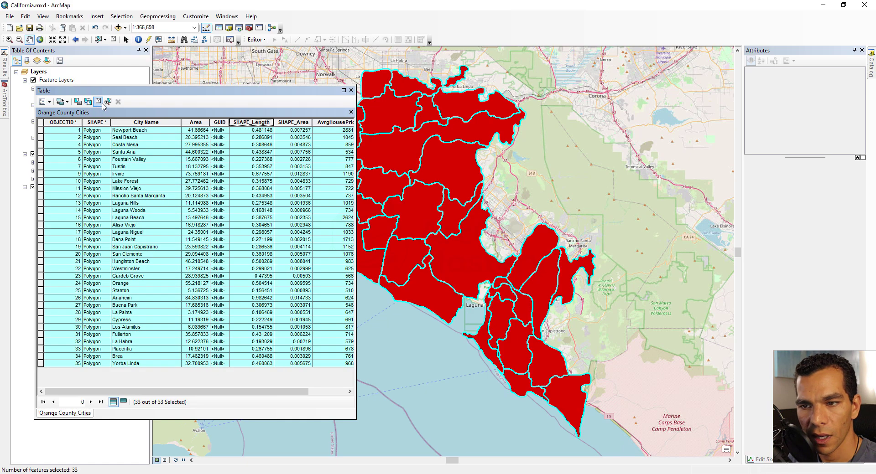
# Step: Clear the selection and zoom the map to the Seal Beach record, and return to the previous extent with Newport Beach selected
pyautogui.click(98, 101)
pyautogui.click(41, 138)
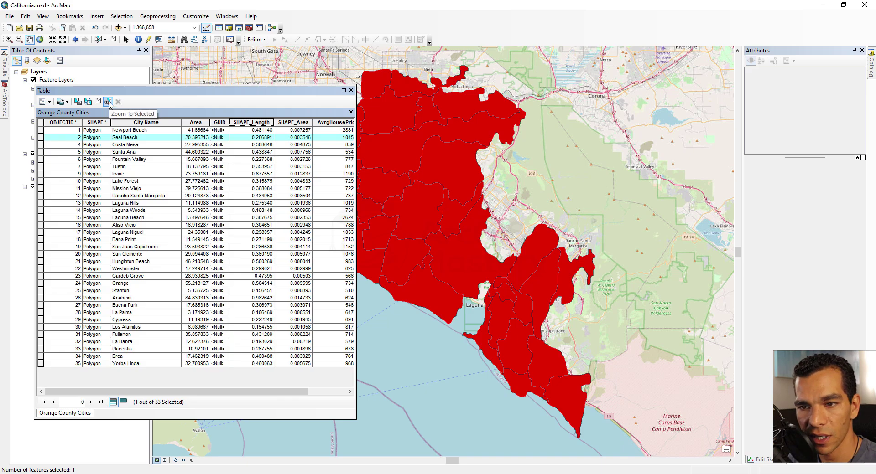
pyautogui.doubleClick(41, 137)
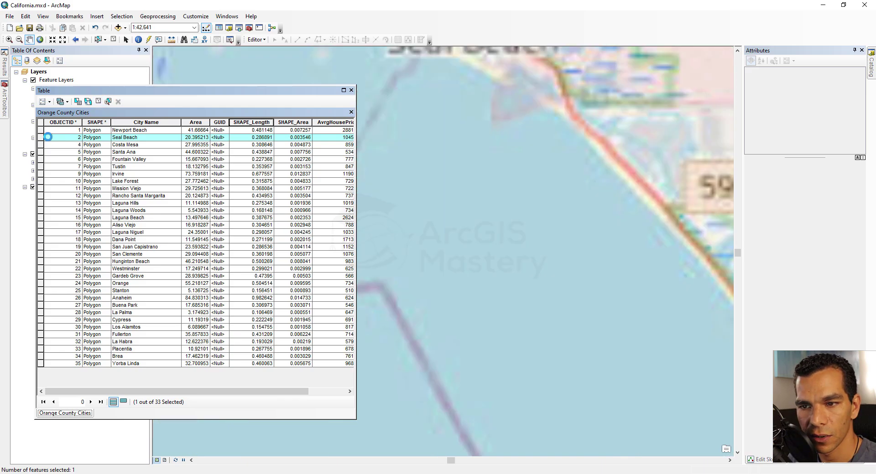
pyautogui.click(41, 130)
pyautogui.click(76, 40)
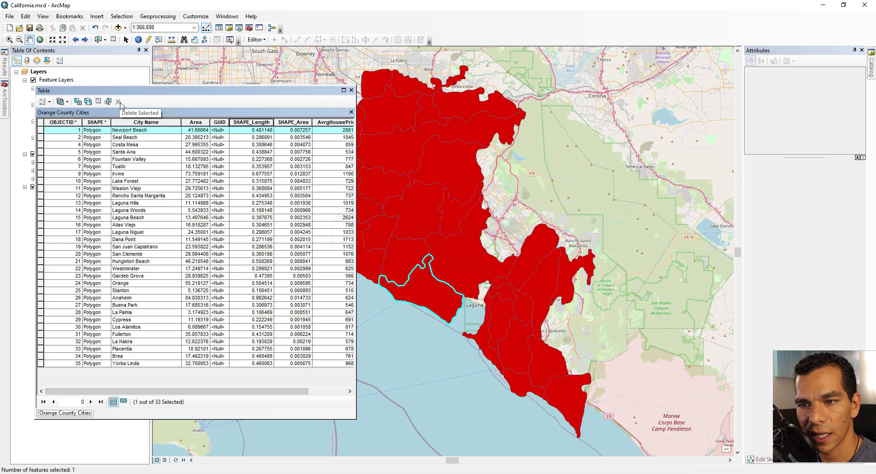
# Step: Start an edit session, open the Newport Beach record's Area cell for editing, and stop editing without changing any value
pyautogui.click(258, 40)
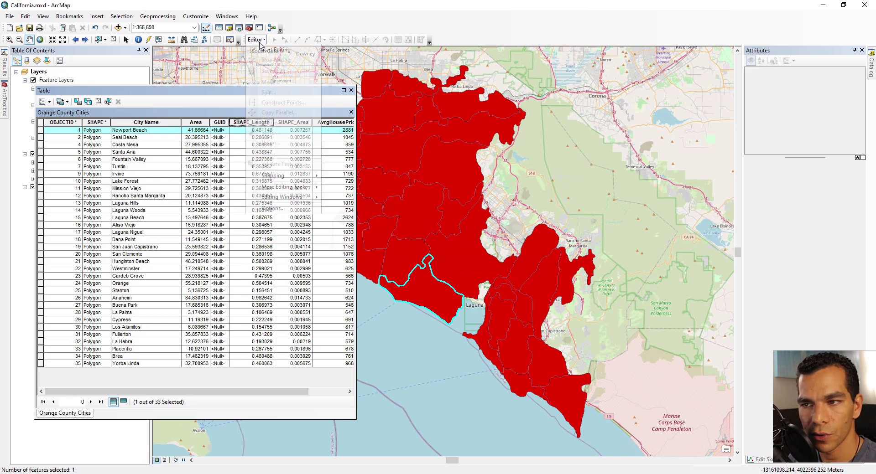
pyautogui.click(271, 50)
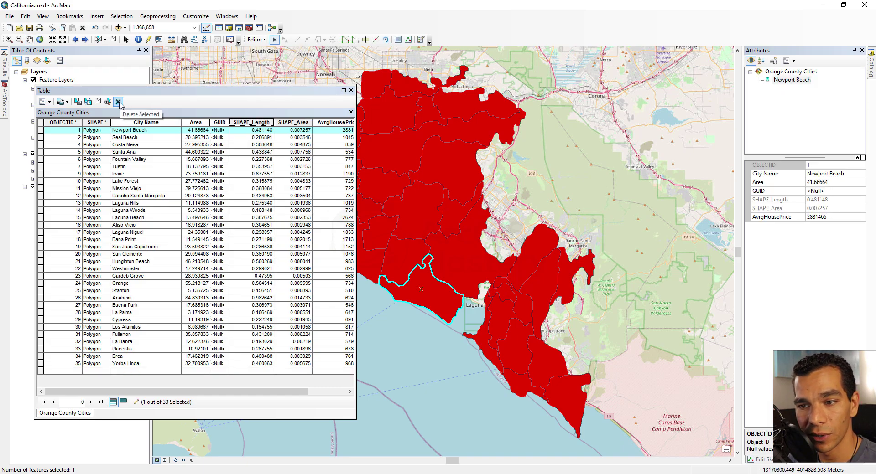
pyautogui.click(204, 132)
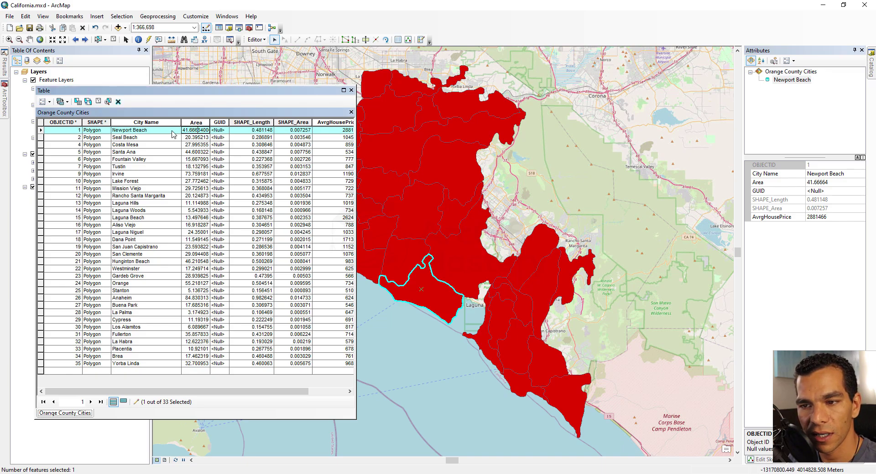
pyautogui.click(255, 39)
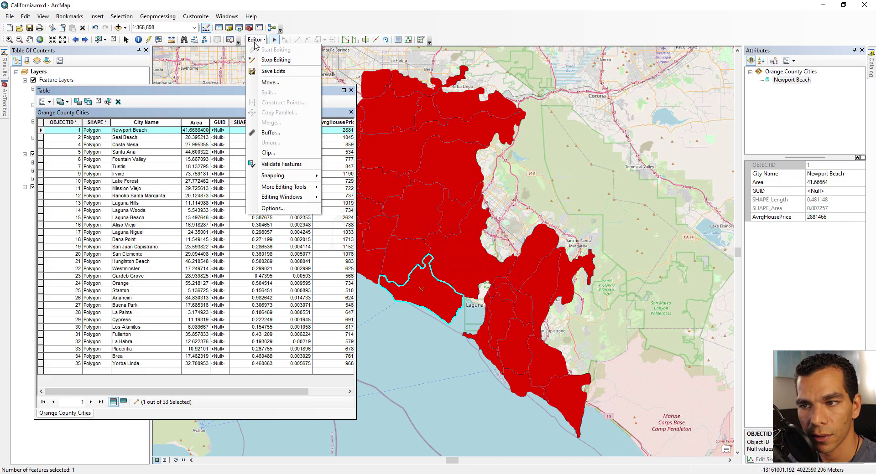
pyautogui.click(269, 59)
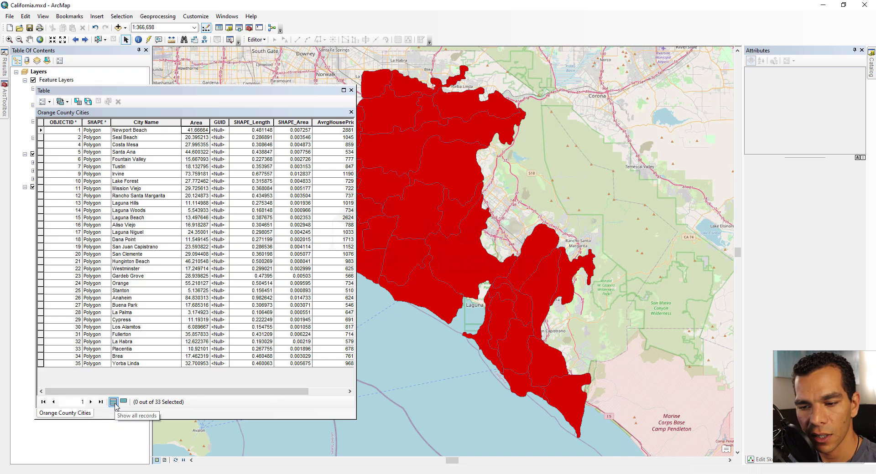
# Step: Select the records from Mission Viejo through San Clemente, and view only the selected records before showing all records again
pyautogui.click(41, 188)
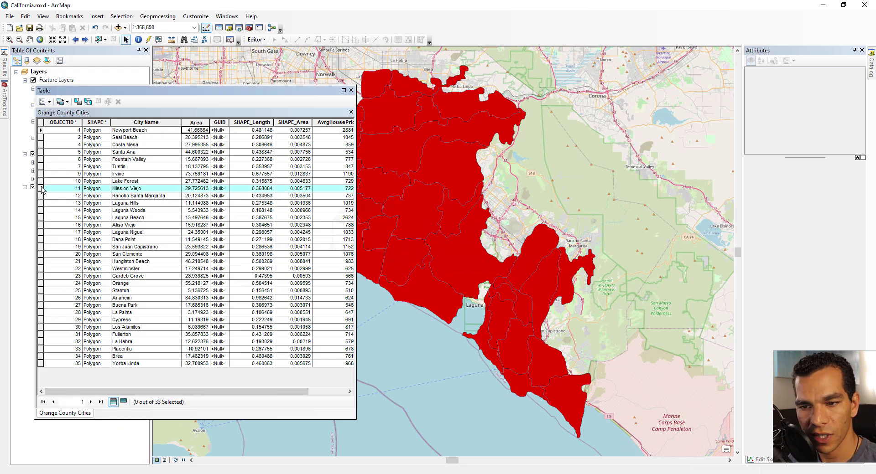
pyautogui.moveTo(41, 188); pyautogui.dragTo(42, 260)
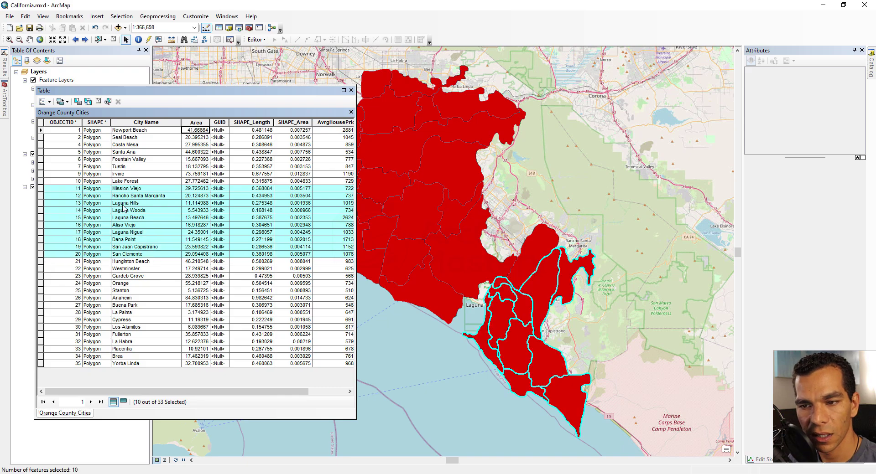
pyautogui.click(123, 402)
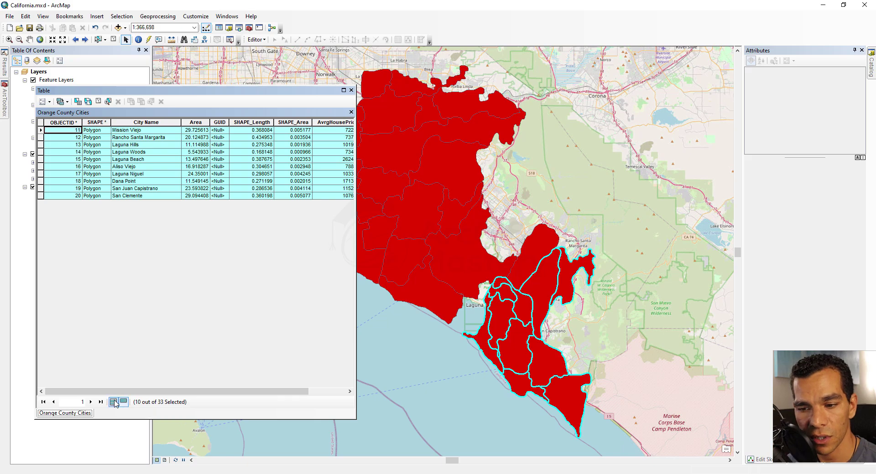
pyautogui.click(114, 402)
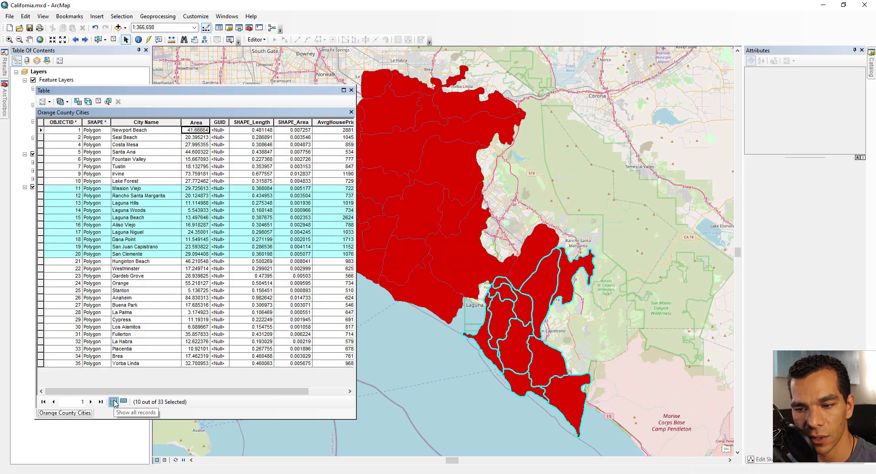